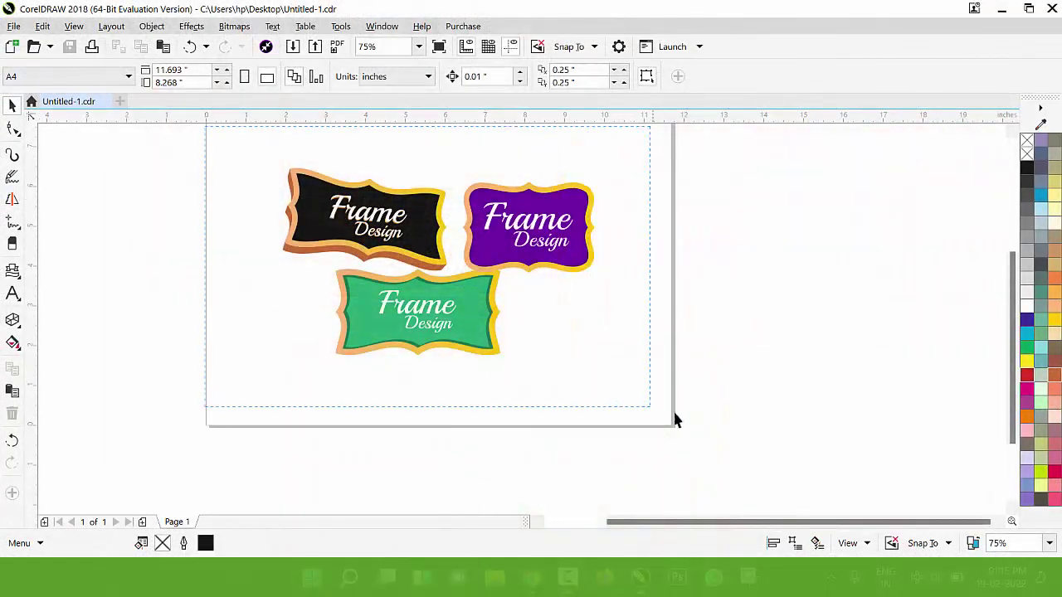
Move the three finished sample frames together off the page onto the blank area at its right
drag(674, 421, 276, 159)
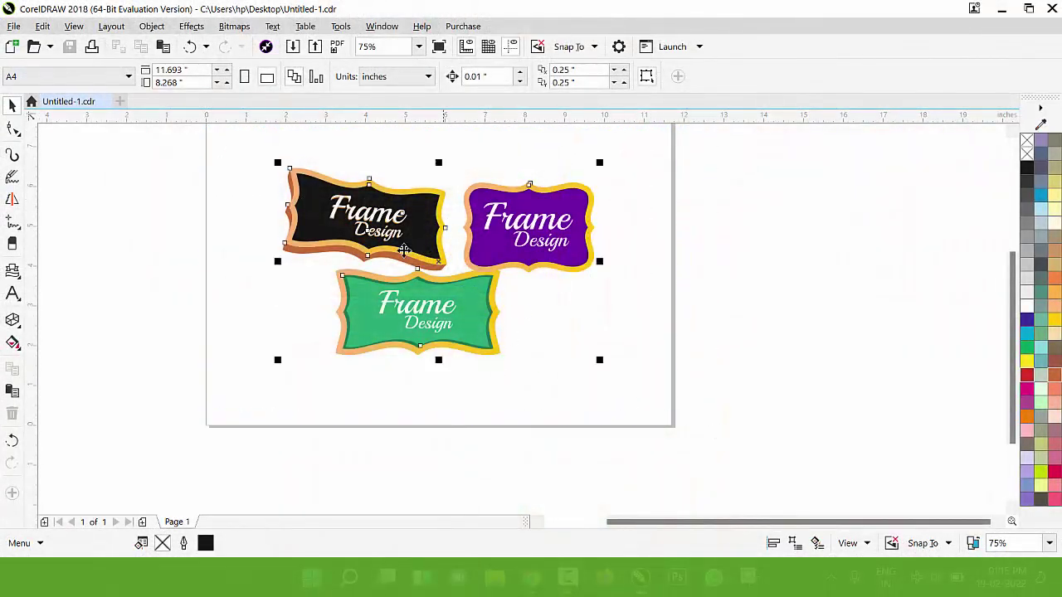
drag(357, 217, 753, 222)
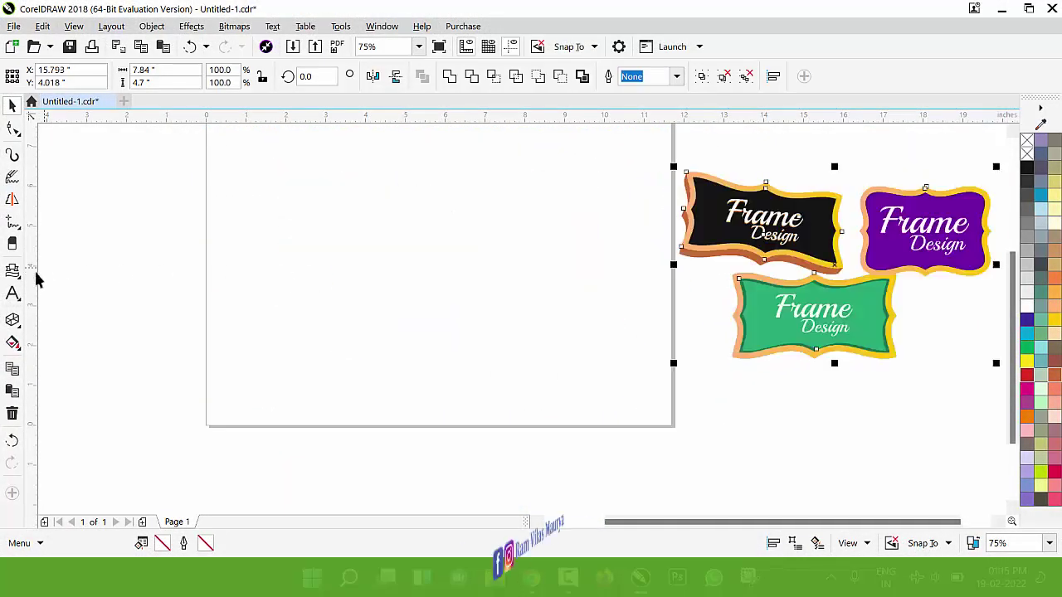
Draw a wavy flag banner shape about 3.06 by 1.03 inches on the empty page
click(18, 276)
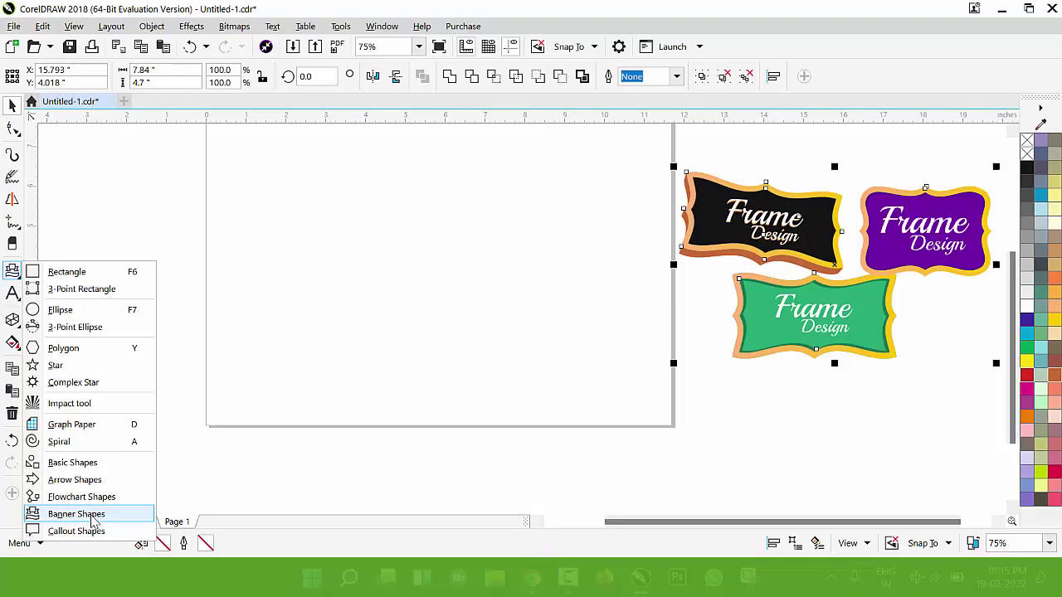
click(91, 516)
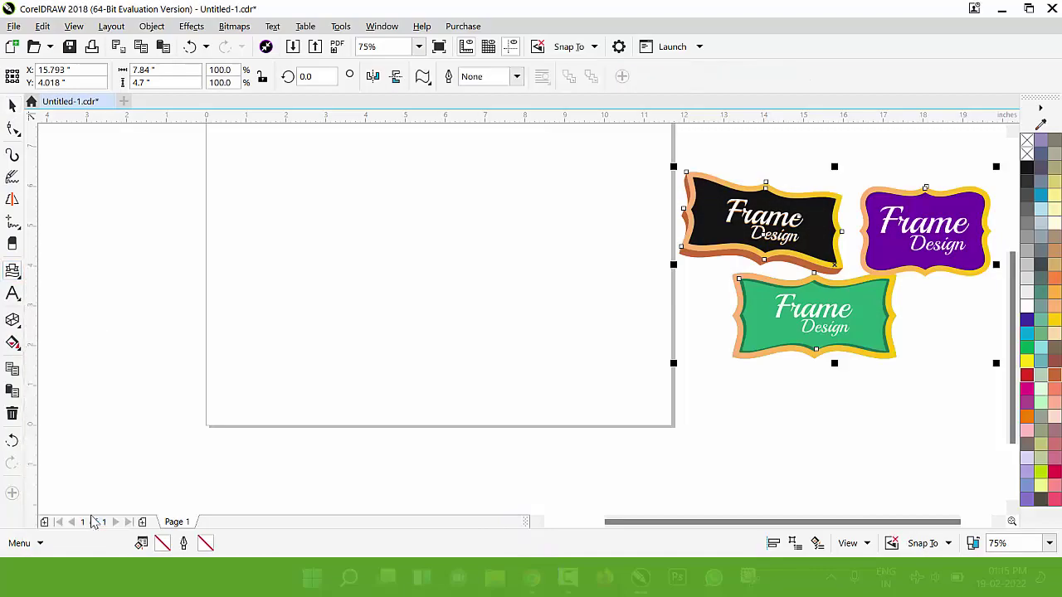
click(425, 83)
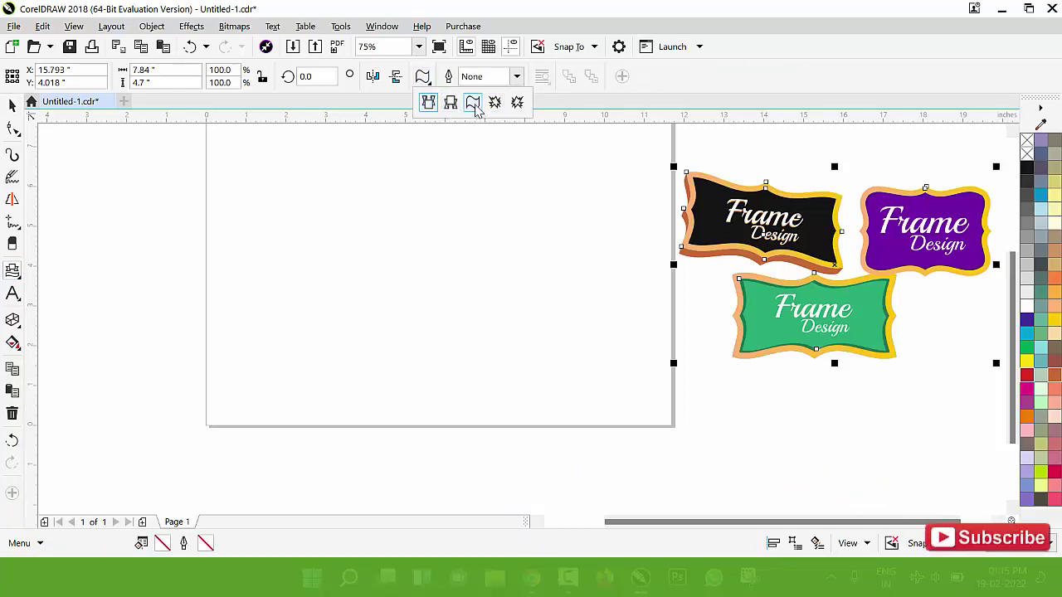
click(472, 102)
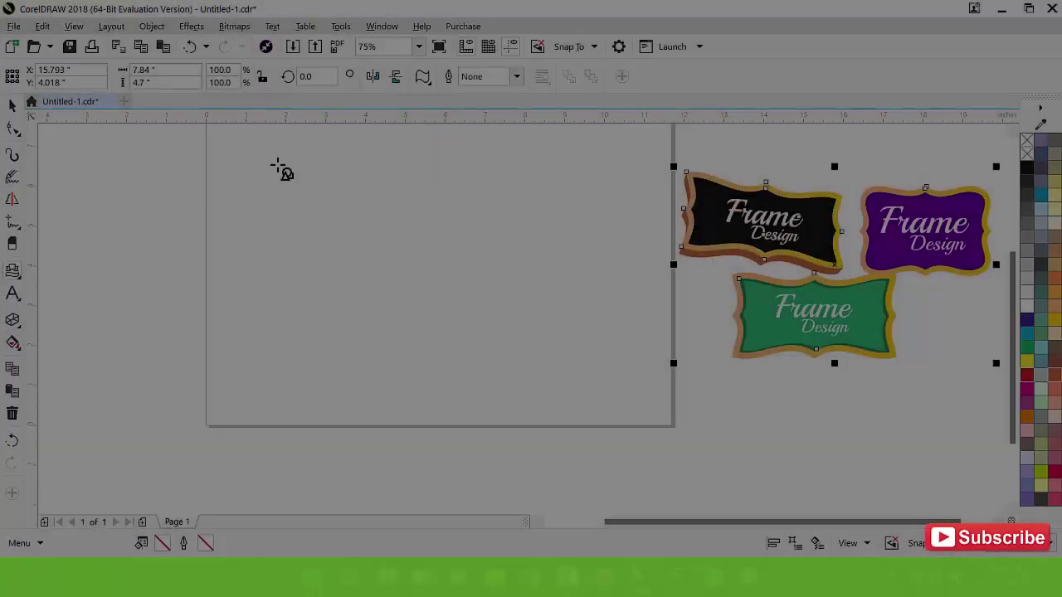
drag(279, 168, 401, 208)
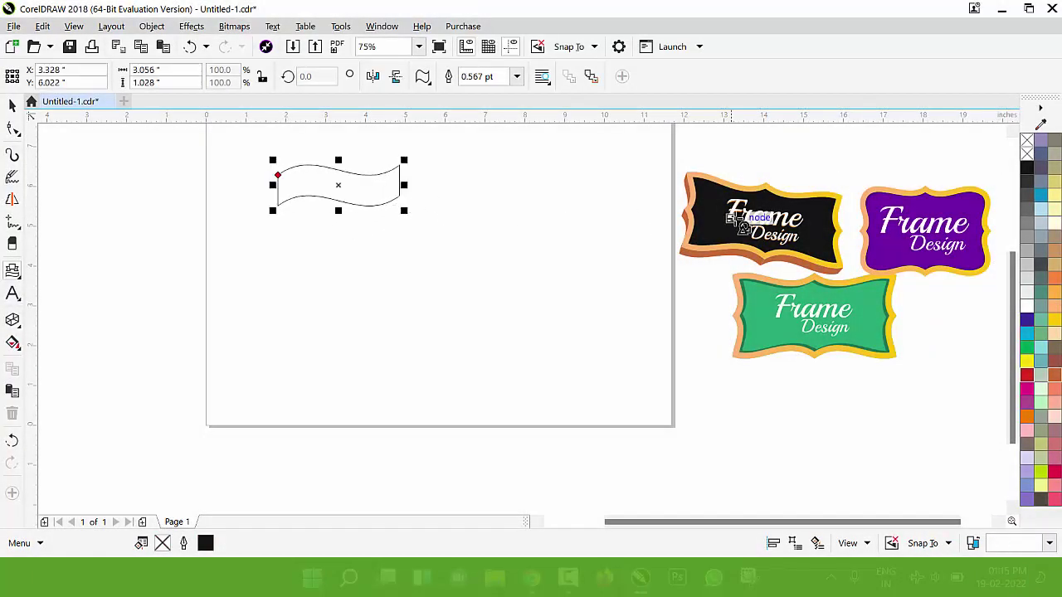
Add a horizontally mirrored copy of the wavy banner against its right edge and group both halves
scroll(315, 177, up, 2)
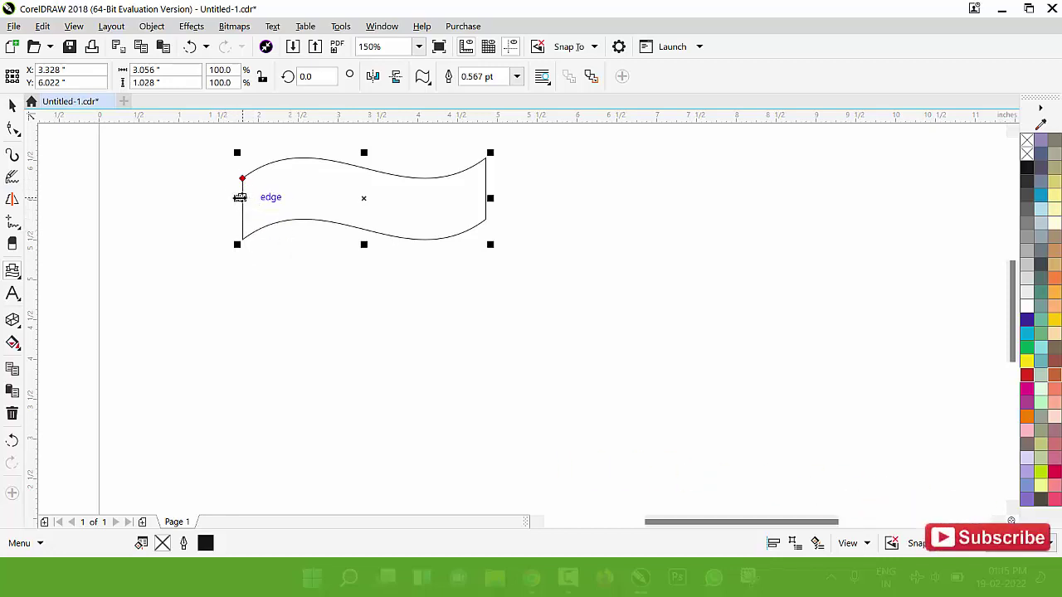
drag(241, 198, 519, 209)
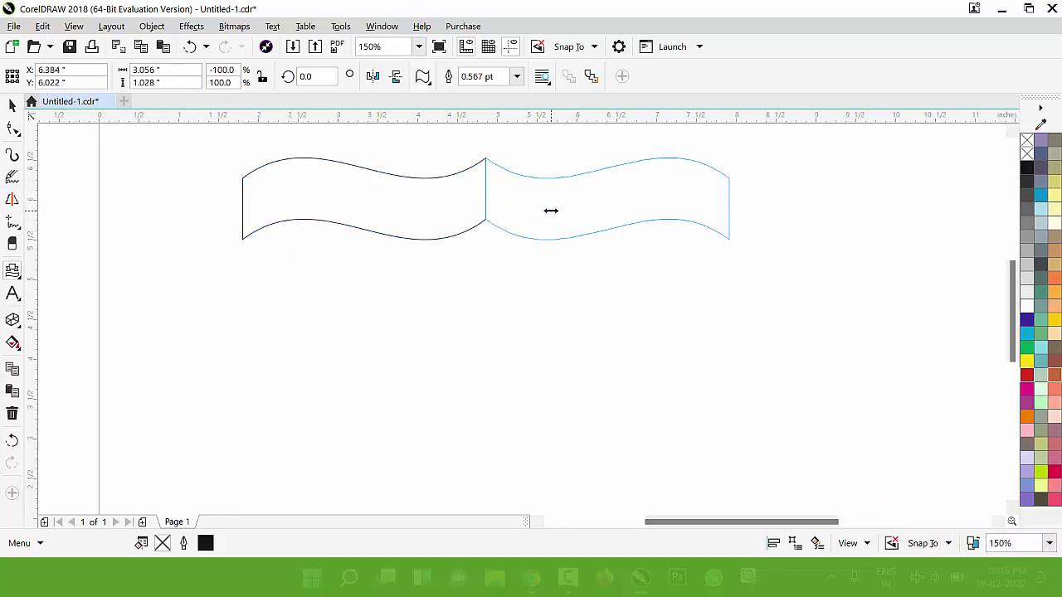
drag(550, 211, 551, 214)
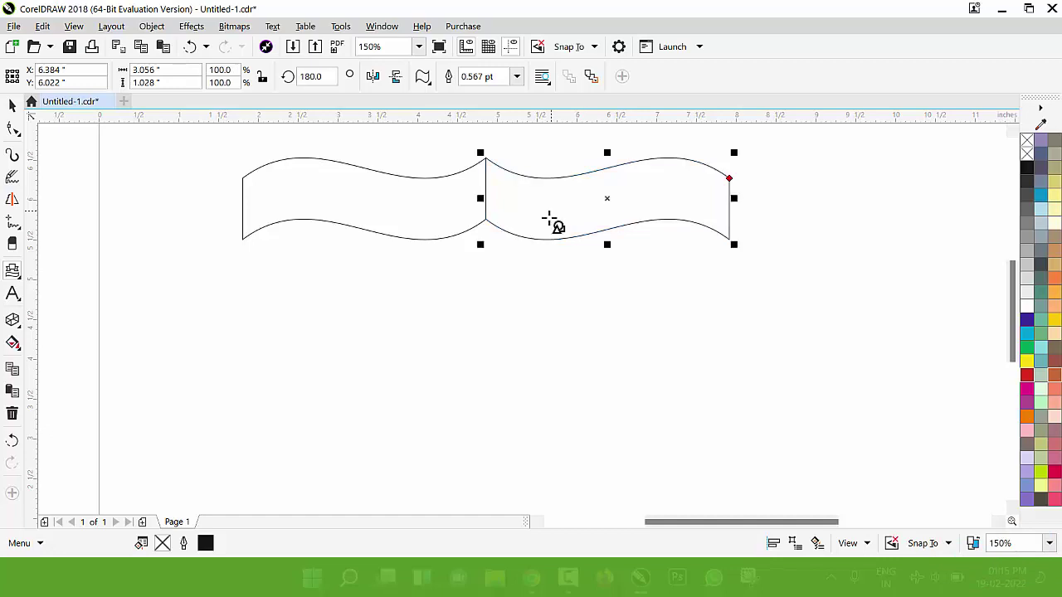
key(ctrl+a)
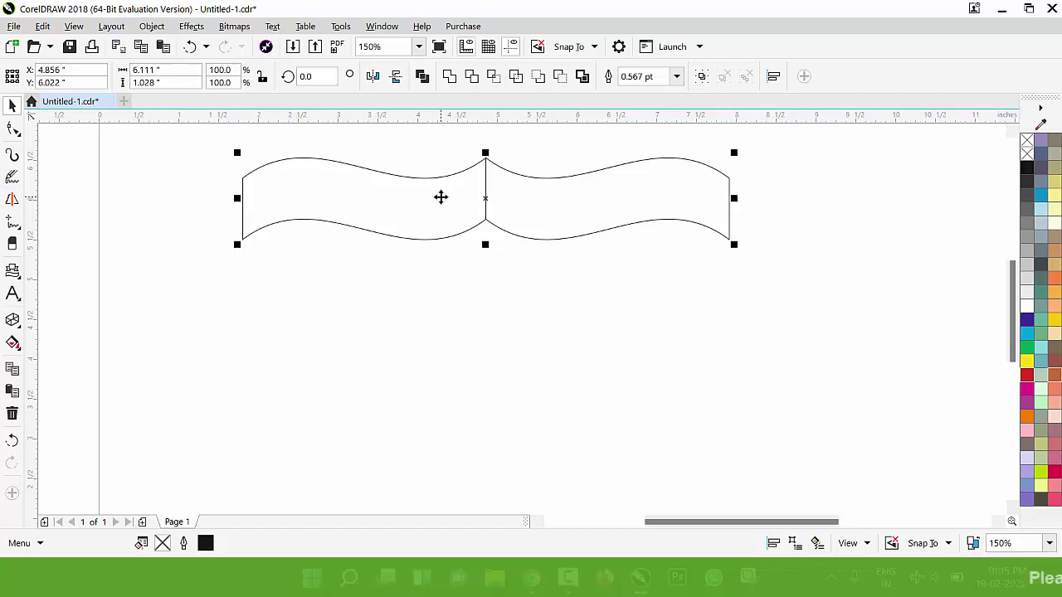
key(ctrl+g)
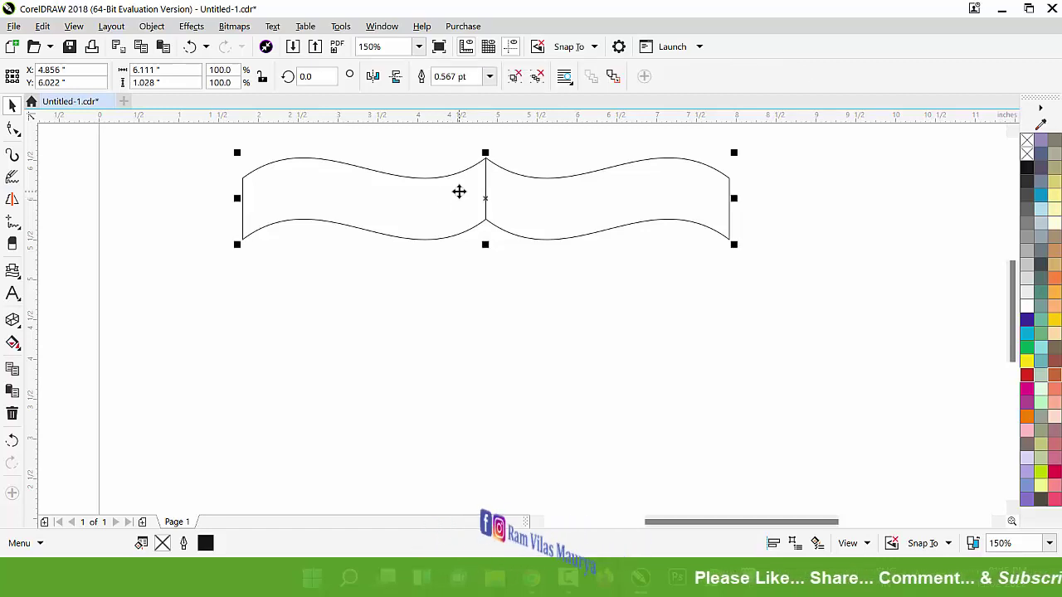
Place two vertically flipped copies of the wavy band below the original and rotate the middle copy to 270 degrees
drag(486, 196, 541, 295)
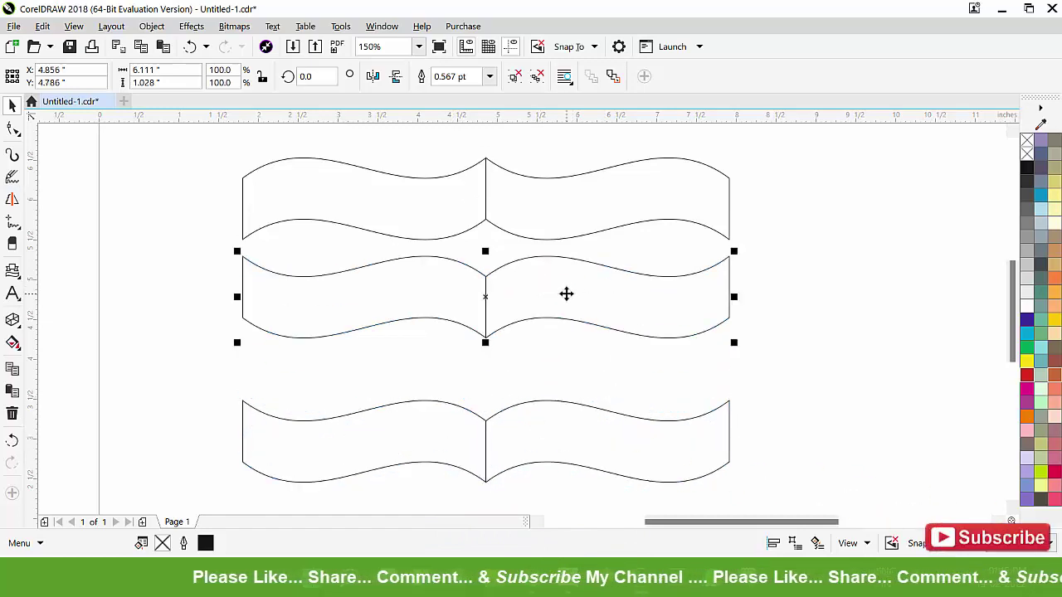
click(567, 293)
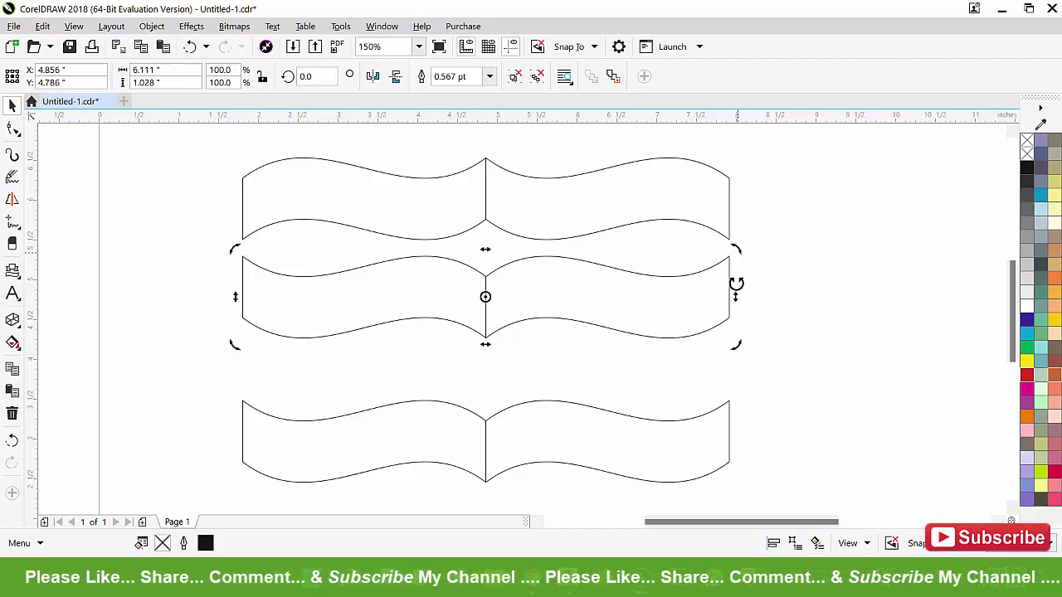
drag(737, 285, 507, 437)
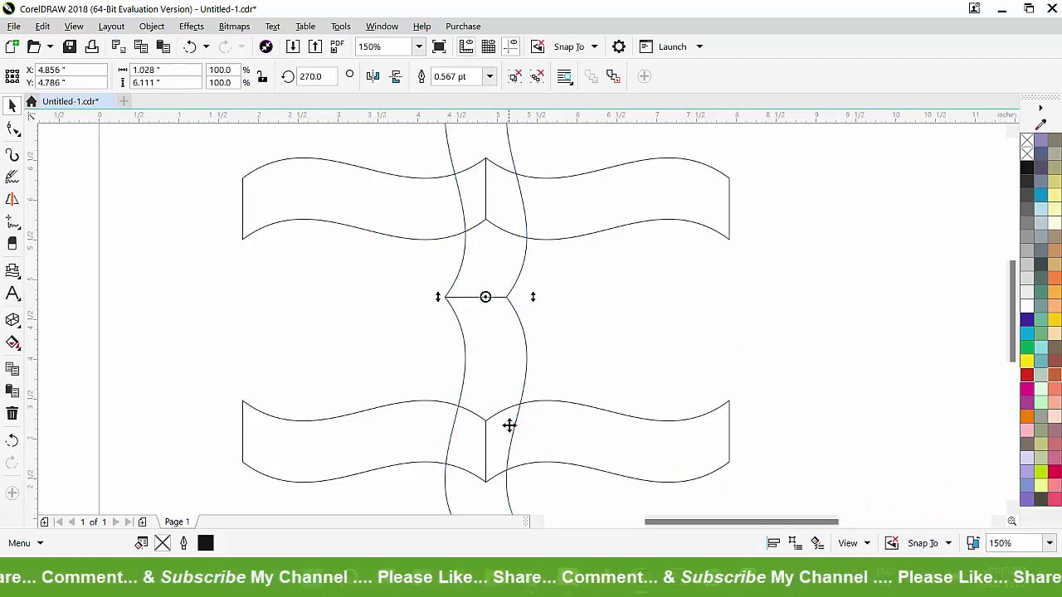
Scale the vertical band to 60% and move it across the left ends of the two horizontal bands
scroll(507, 330, down, 1)
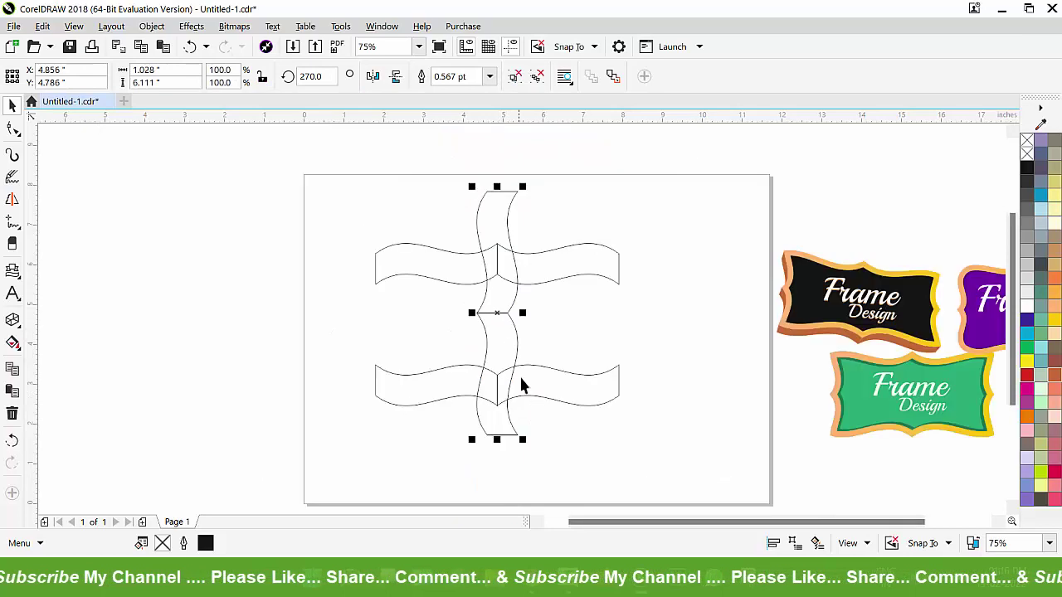
drag(521, 438, 514, 391)
drag(486, 304, 379, 303)
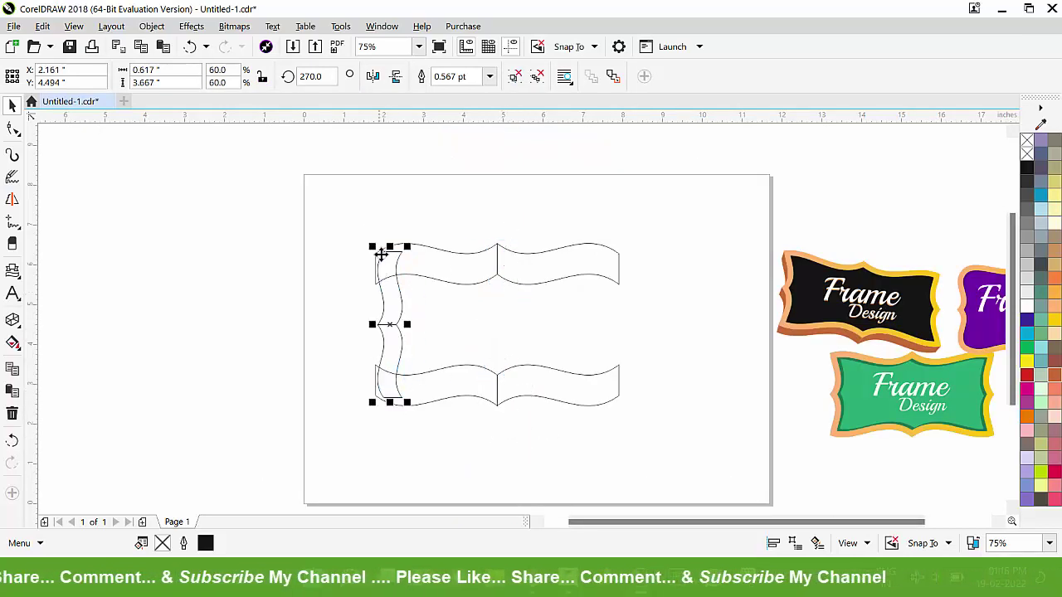
Align the vertical band's upper-left corner with the upper-left corner of the top horizontal band
scroll(380, 253, up, 2)
scroll(359, 262, up, 2)
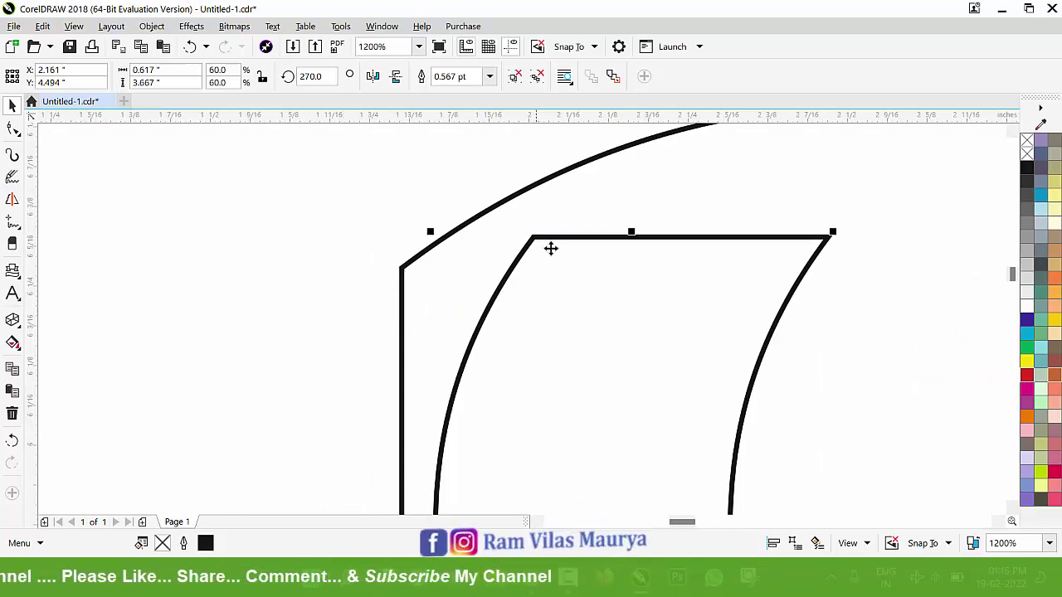
drag(550, 242, 417, 273)
scroll(409, 268, up, 2)
scroll(410, 268, up, 2)
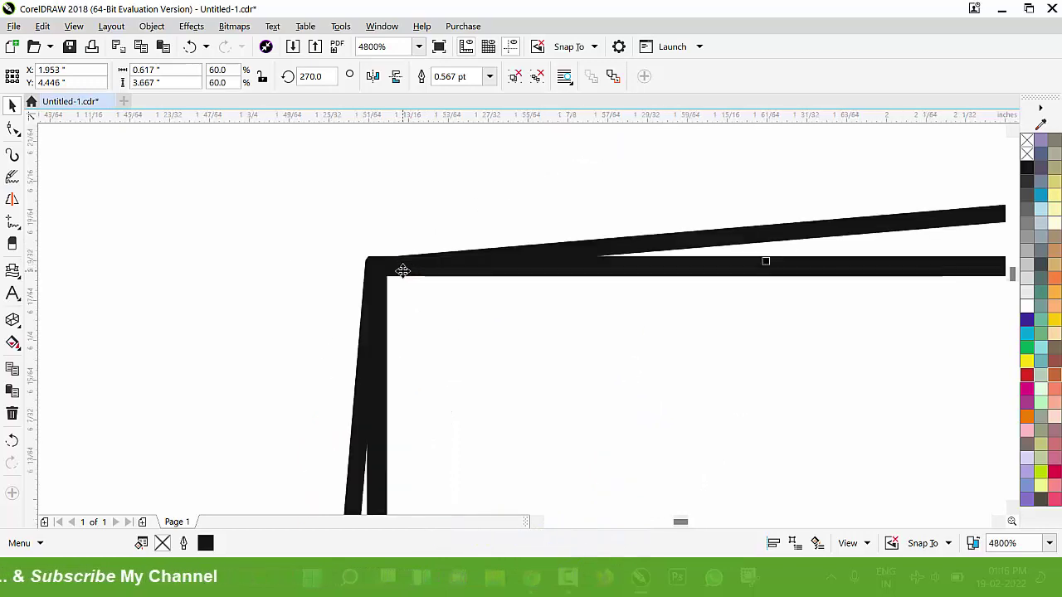
scroll(402, 271, down, 3)
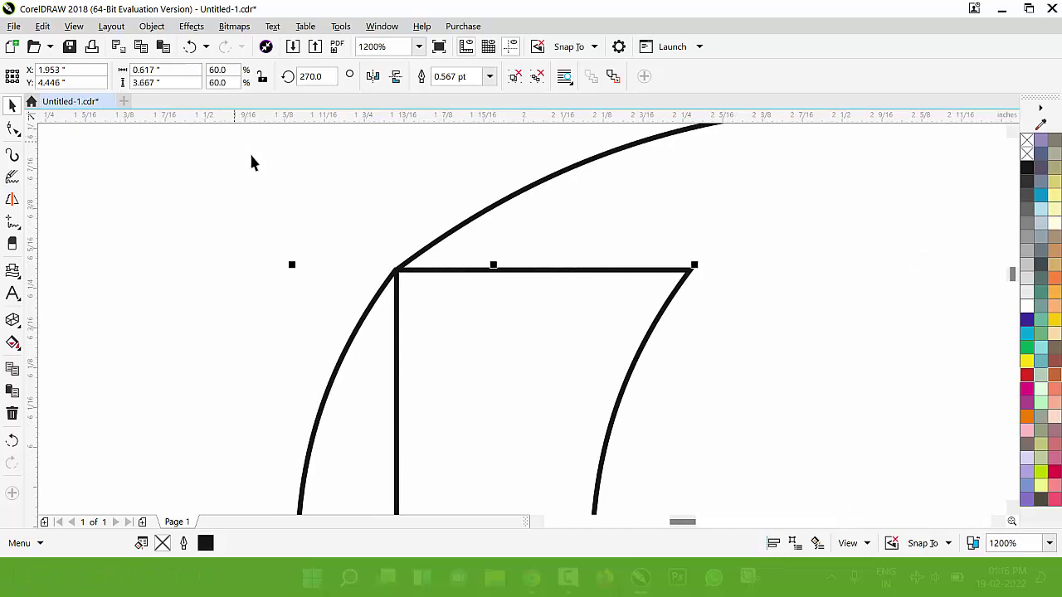
Show the drawing in Wireframe view and snap the vertical band's upper corner exactly onto the top band's corner
click(74, 26)
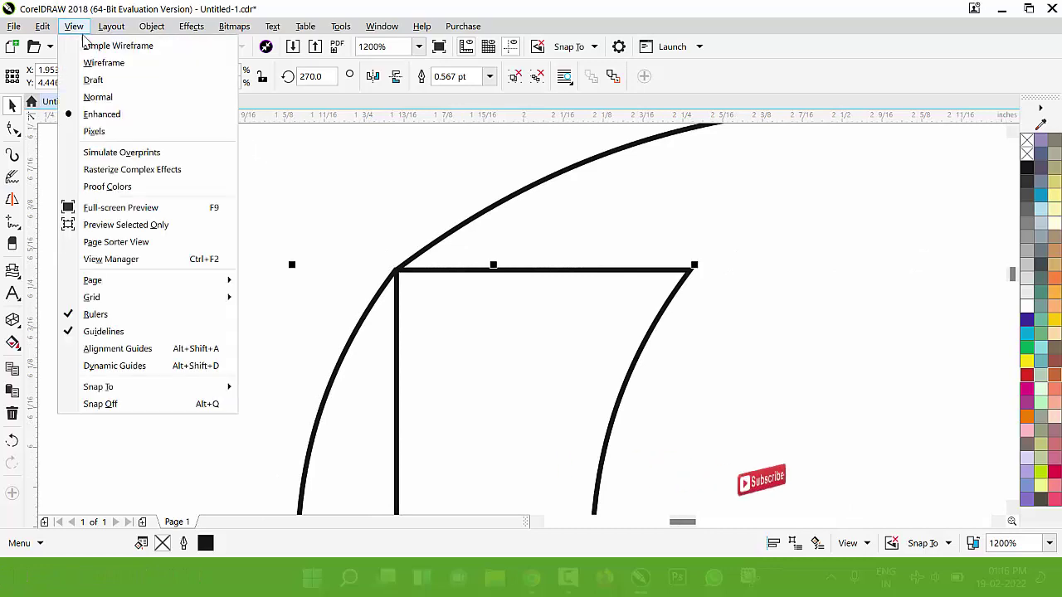
click(131, 63)
scroll(403, 274, up, 2)
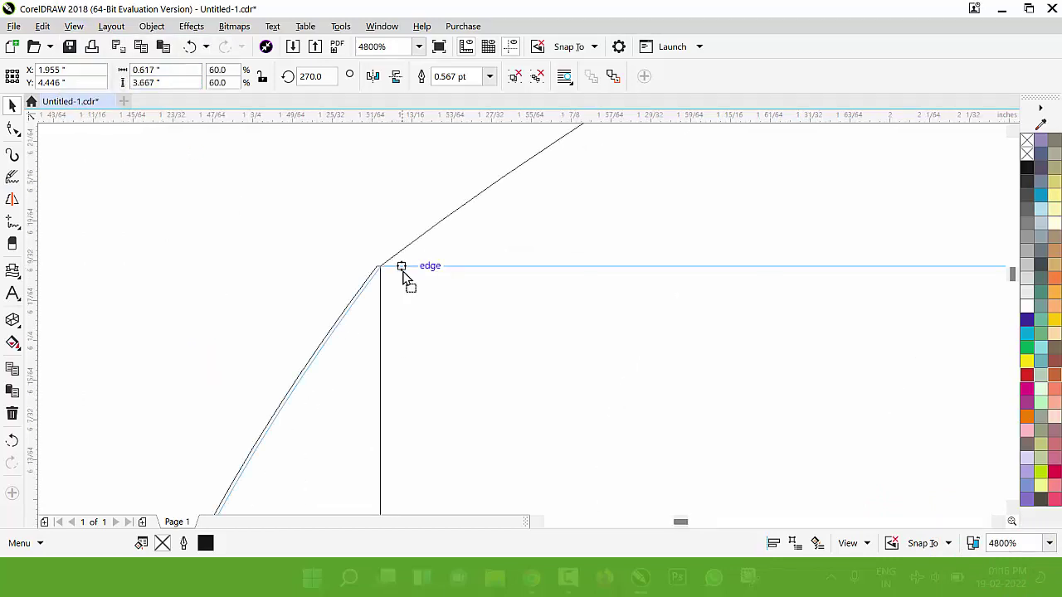
drag(399, 267, 399, 264)
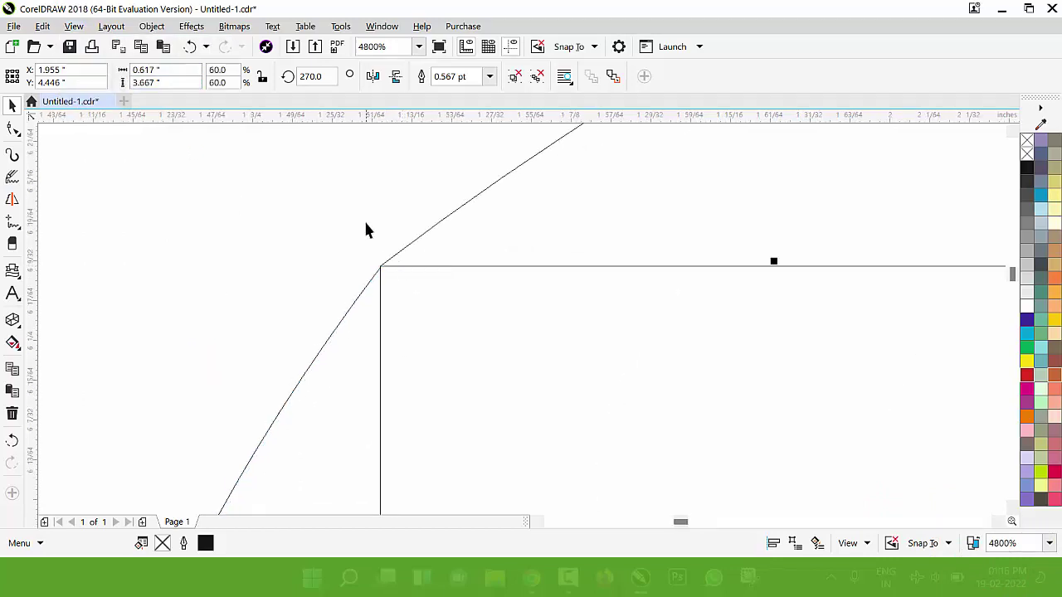
Fit the vertical band's lower end to the lower-left corner of the bottom horizontal band
scroll(368, 226, down, 10)
scroll(374, 372, up, 6)
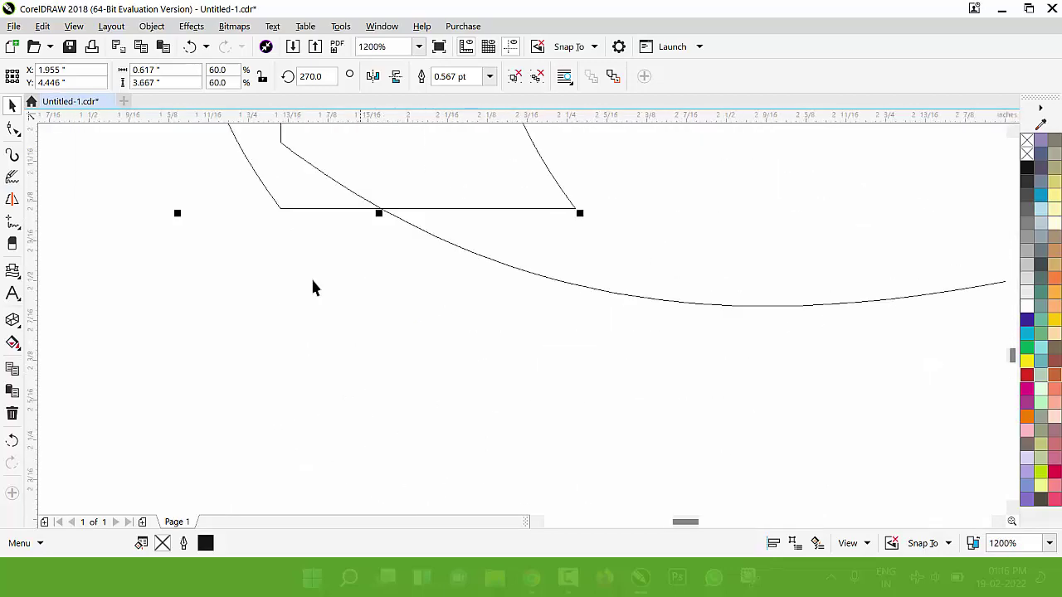
scroll(335, 248, down, 3)
scroll(330, 244, up, 3)
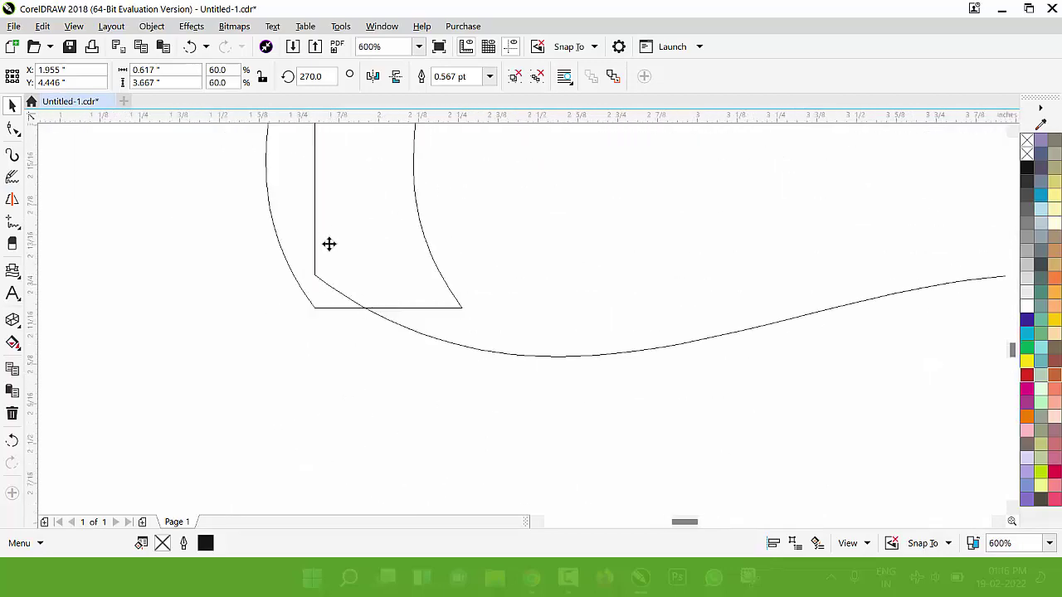
scroll(365, 365, down, 3)
scroll(271, 420, down, 3)
Ungroup all the bands and delete the right halves of the top and bottom horizontal bands
drag(587, 451, 177, 163)
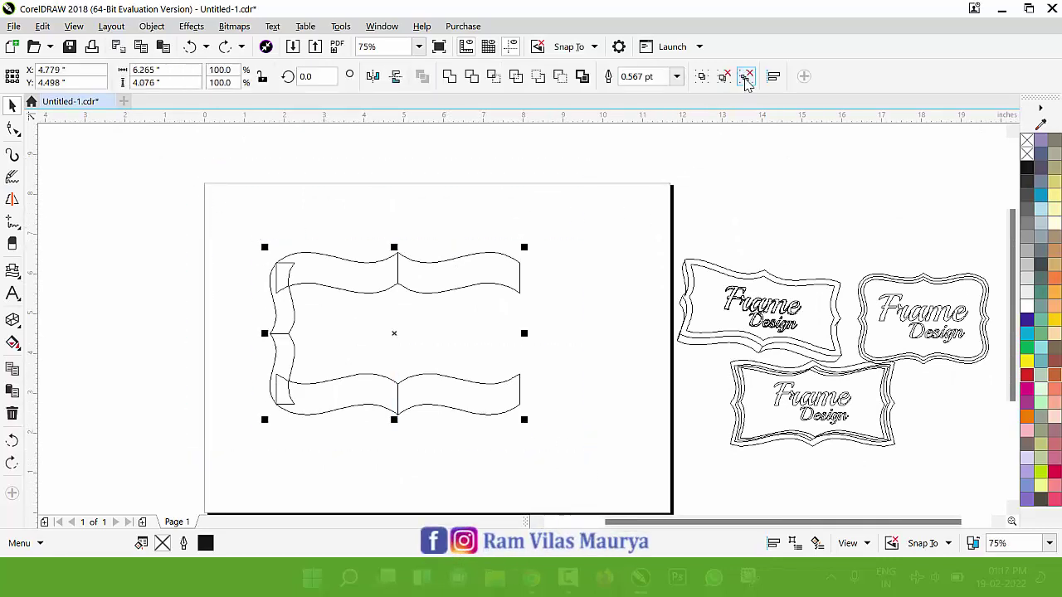
click(635, 166)
drag(450, 321, 621, 471)
key(Delete)
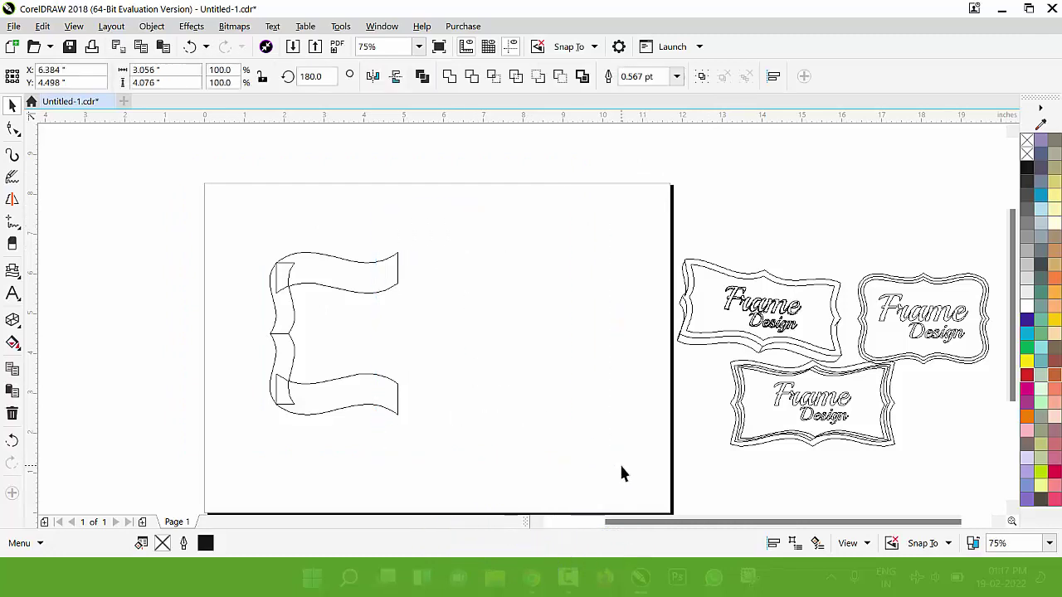
Weld the two remaining horizontal halves and the vertical band into a single shape
drag(465, 469, 210, 206)
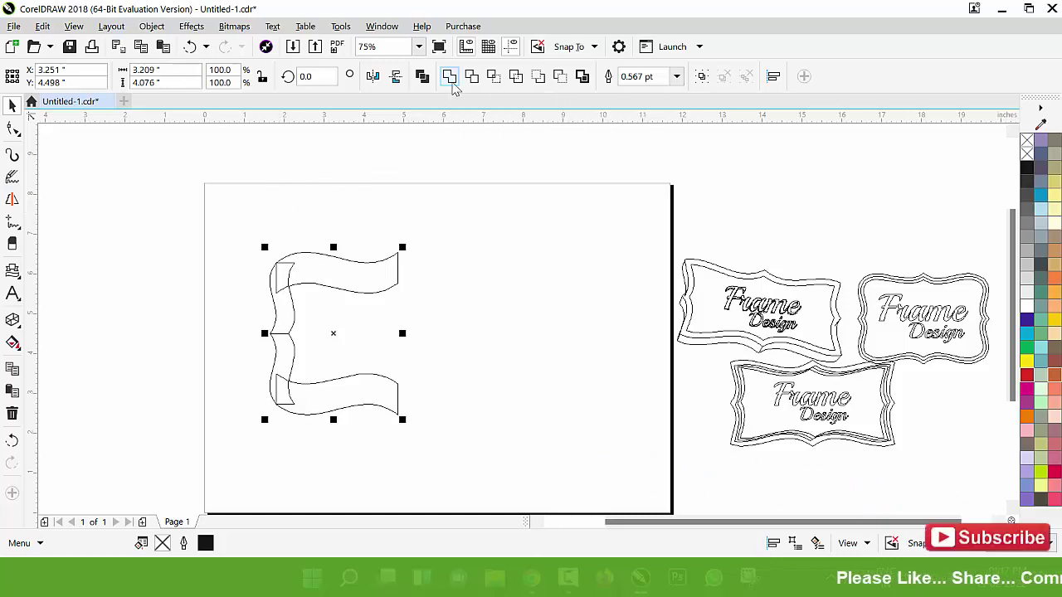
click(451, 79)
Round the welded shape's outer upper-left and lower-left corners using the Smooth tool with a 0.265-inch nib
scroll(282, 275, up, 2)
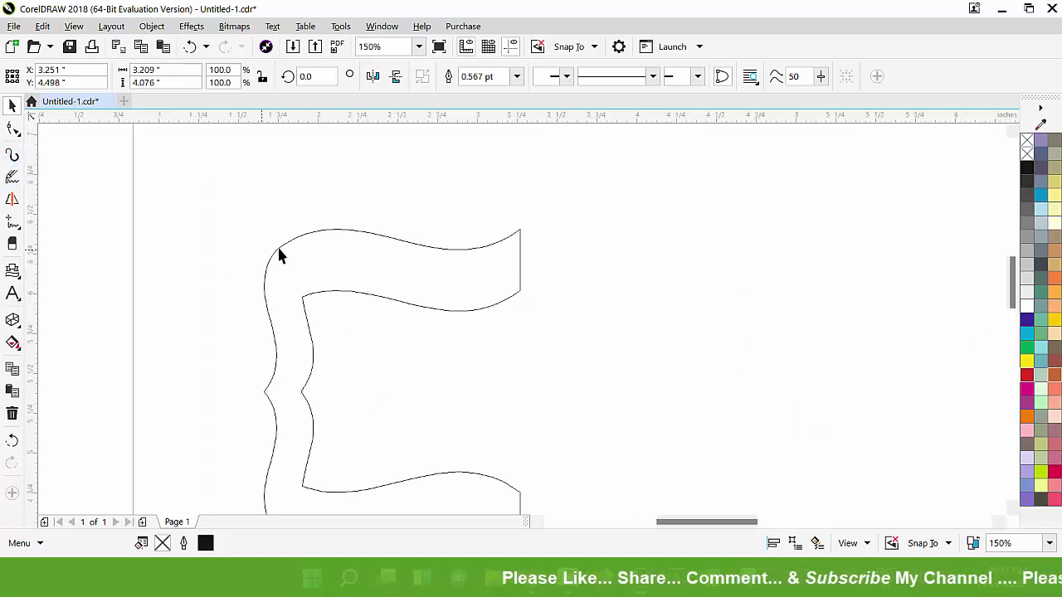
scroll(282, 247, up, 6)
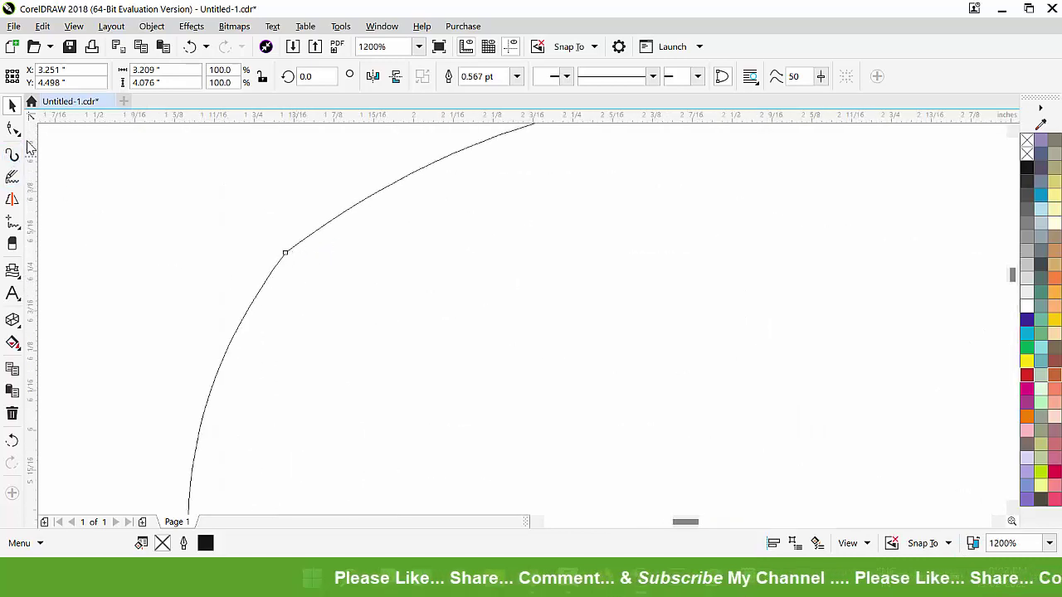
click(12, 129)
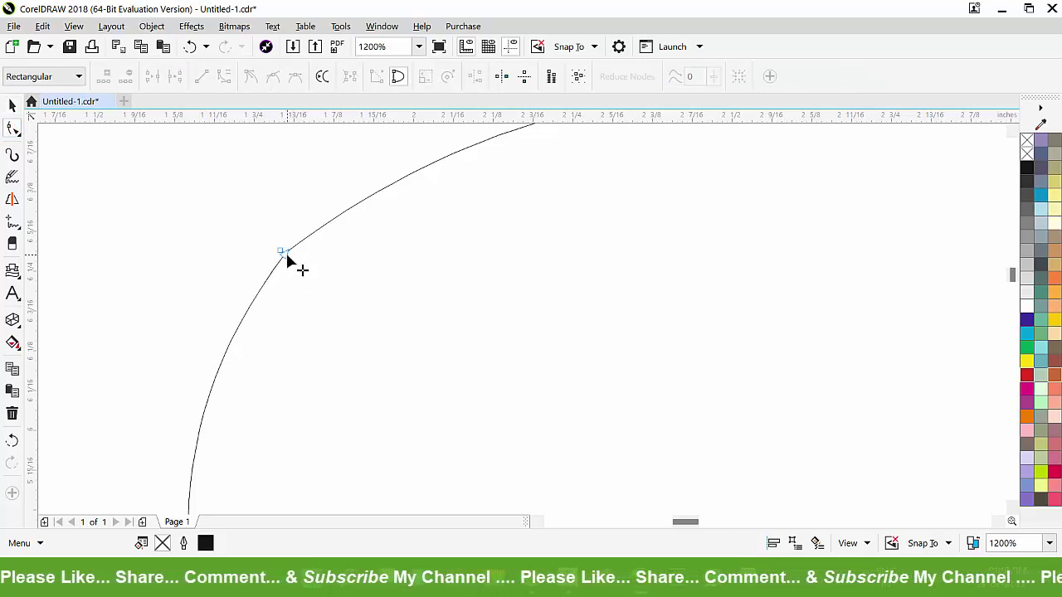
click(16, 133)
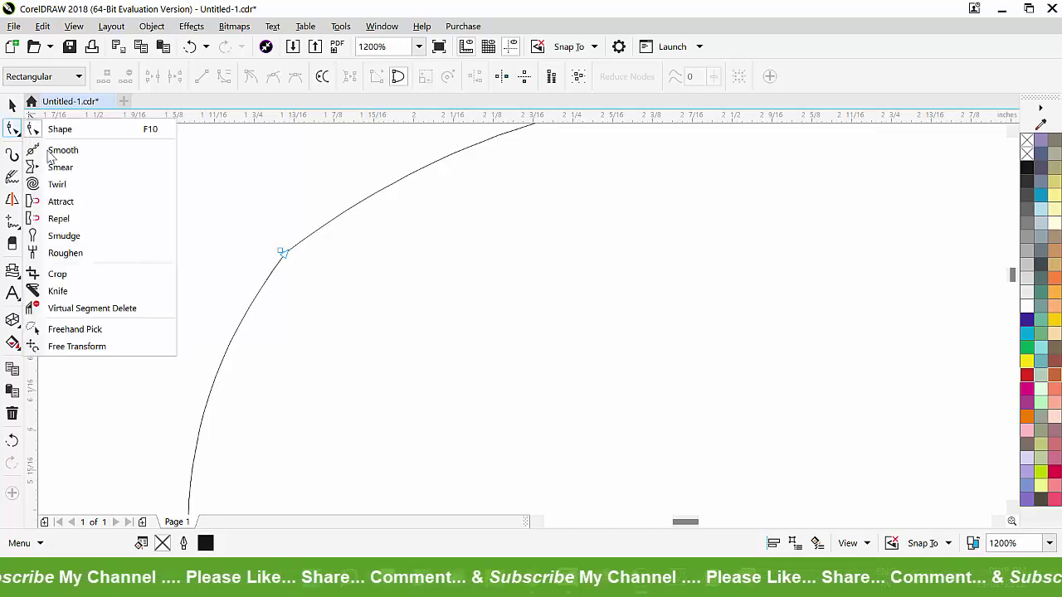
click(70, 154)
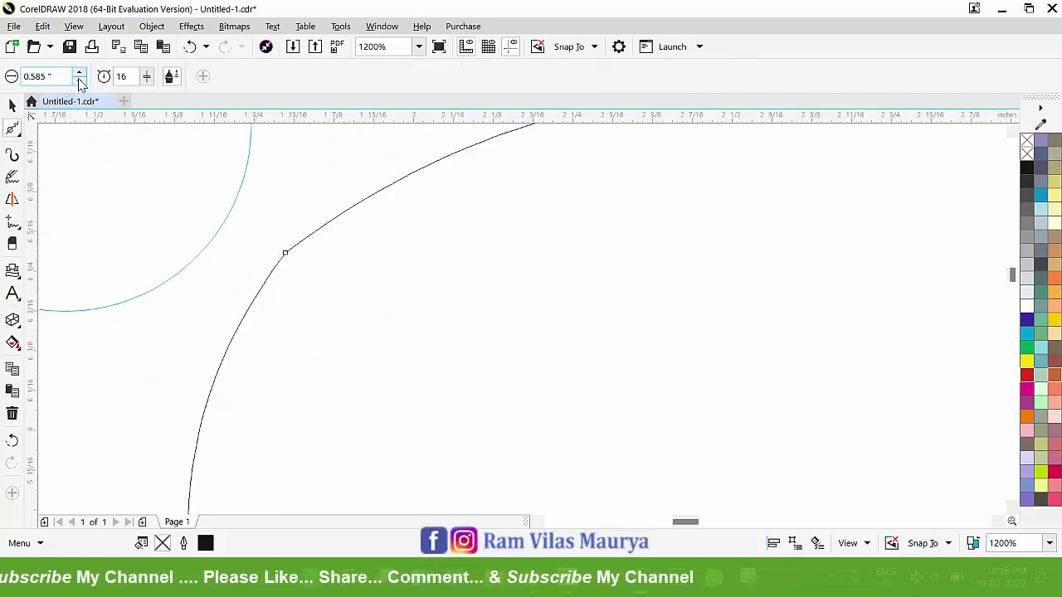
drag(81, 80, 80, 86)
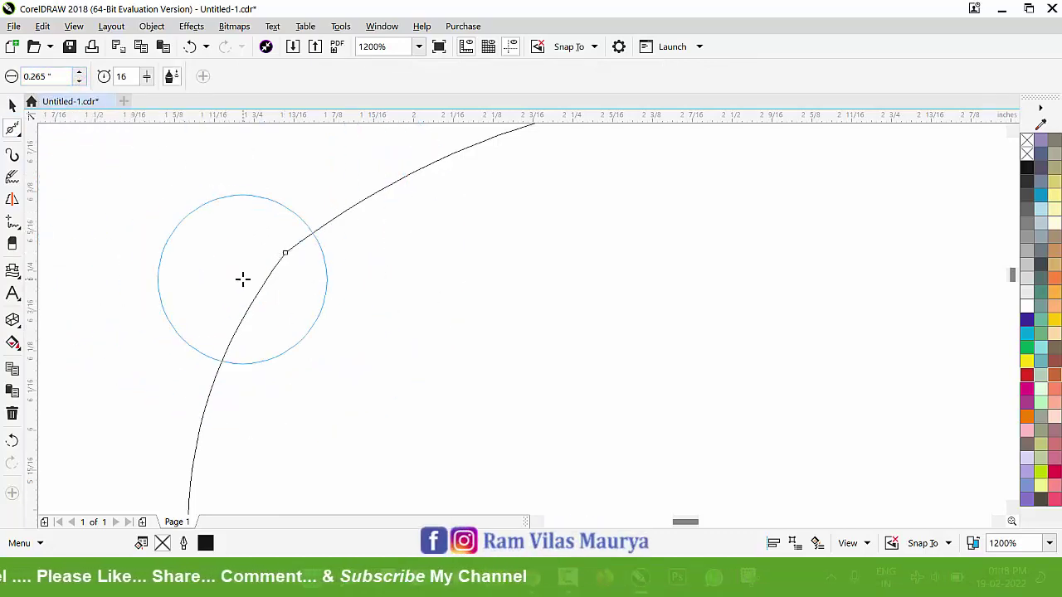
drag(285, 253, 294, 266)
scroll(278, 251, up, 2)
scroll(282, 274, down, 1)
key(space)
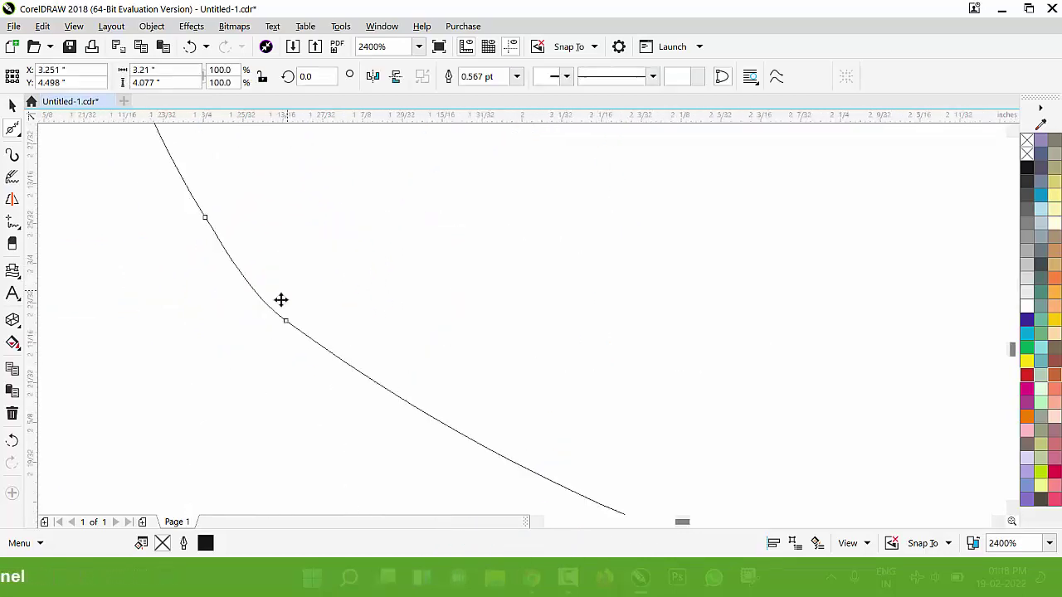
Mirror a copy of the half frame horizontally across its open ends and weld both halves into one frame
scroll(269, 336, down, 5)
click(484, 335)
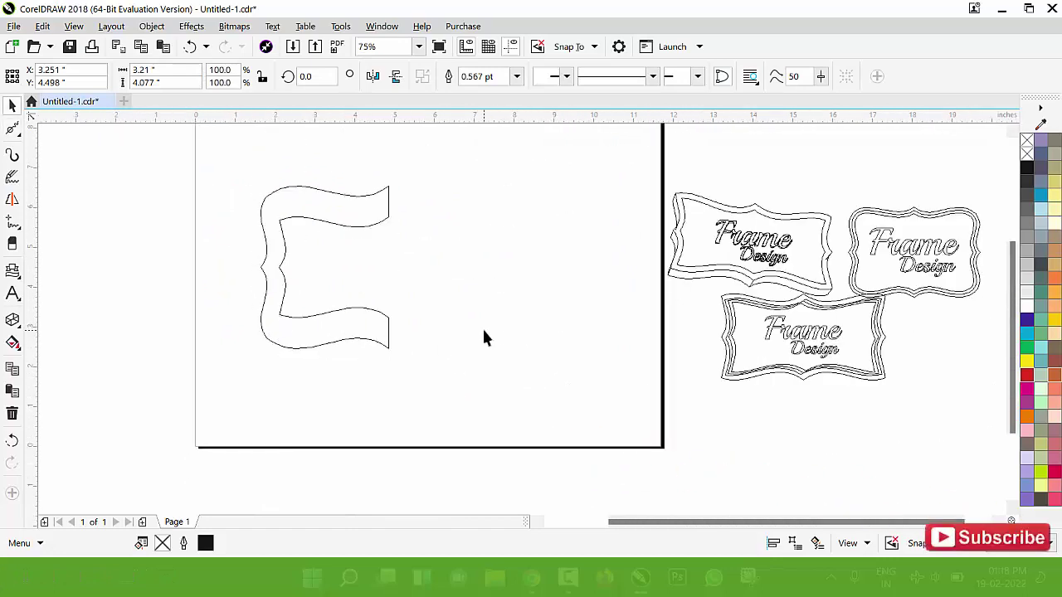
click(360, 231)
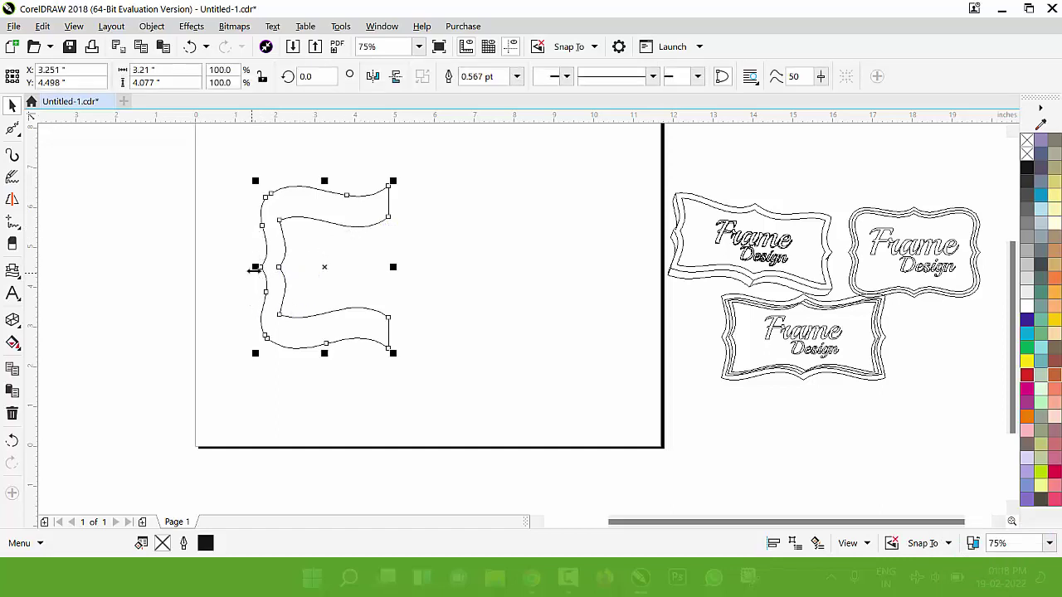
drag(255, 268, 386, 279)
right_click(386, 279)
click(569, 375)
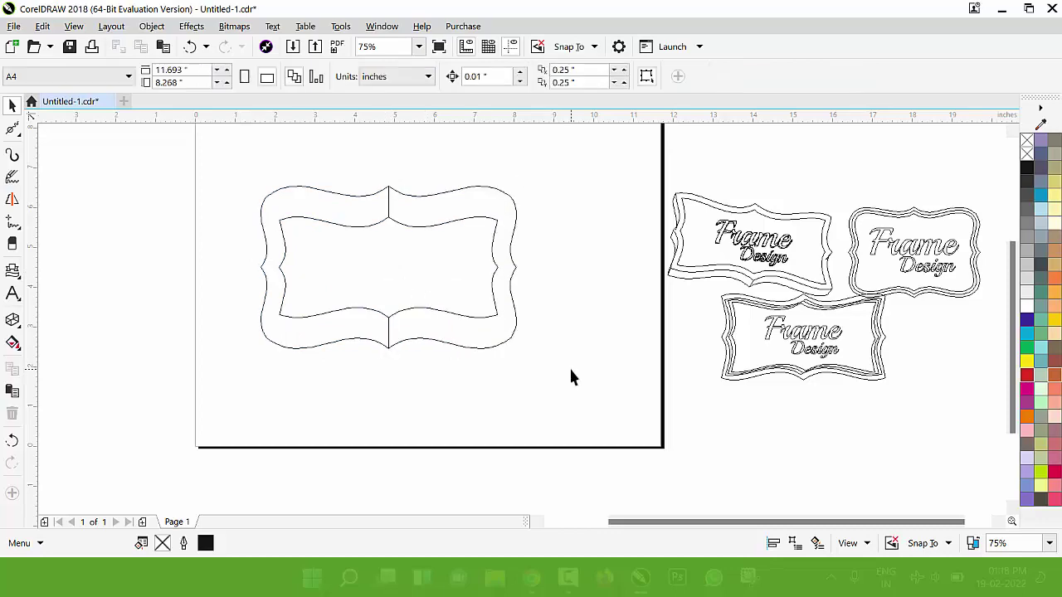
drag(570, 377, 194, 131)
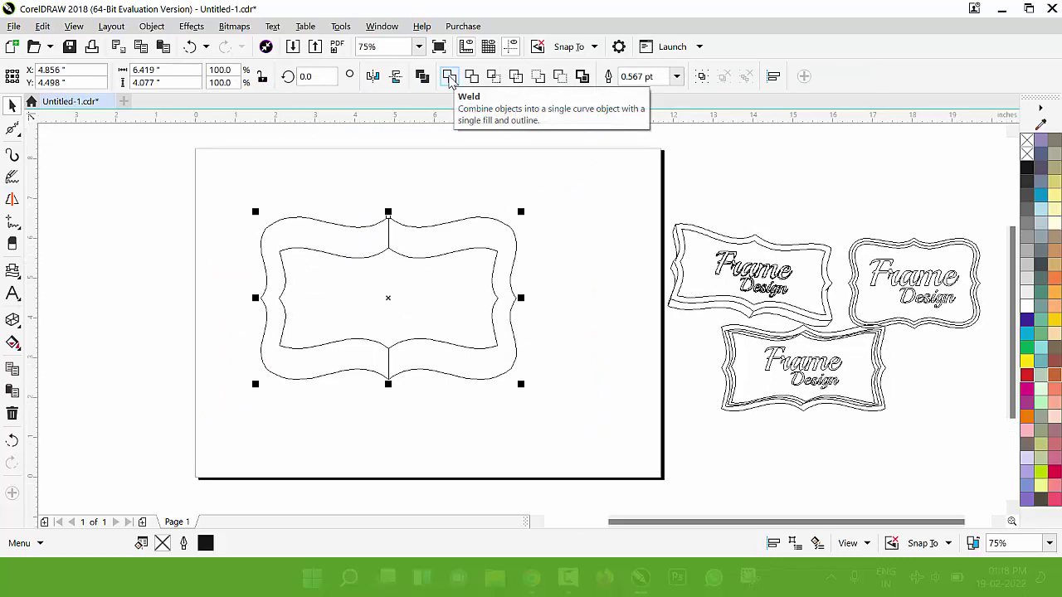
click(449, 77)
Select all nodes of the welded frame's inner outline and separate them from the outer outline as their own curve
click(18, 135)
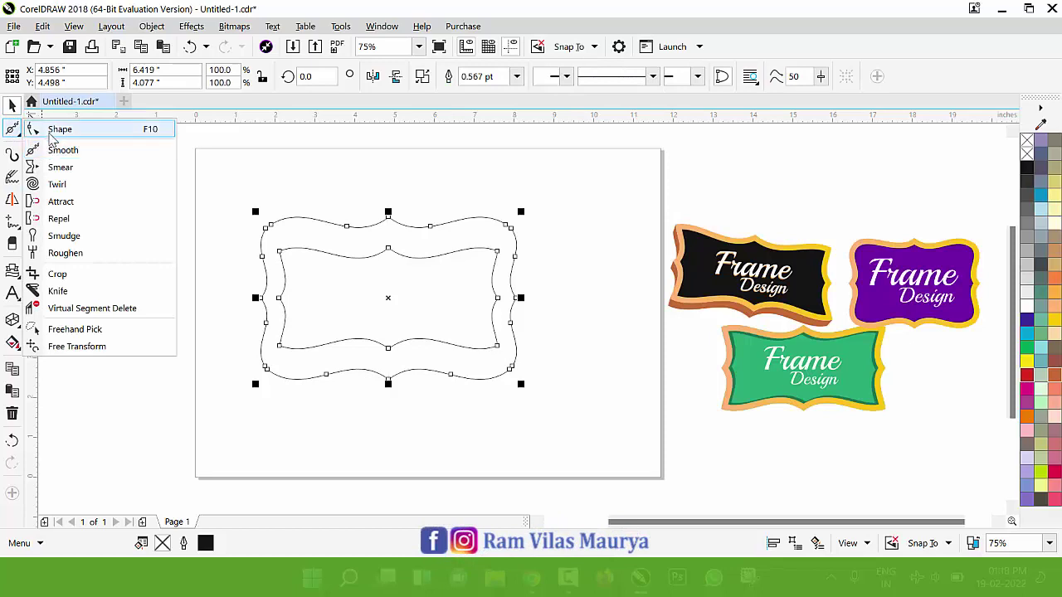
click(51, 131)
scroll(385, 326, up, 2)
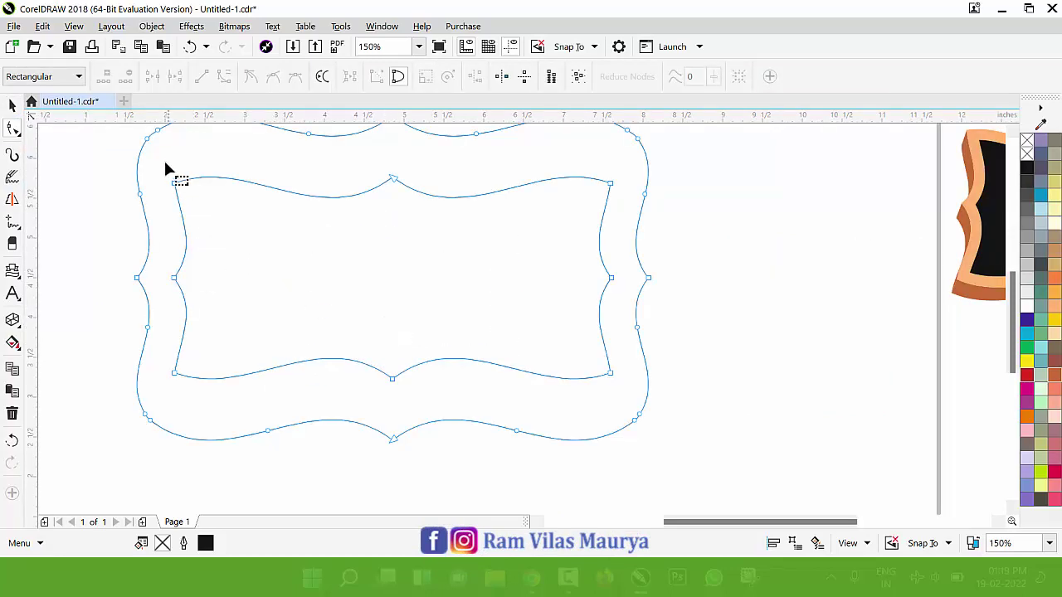
drag(162, 156, 623, 398)
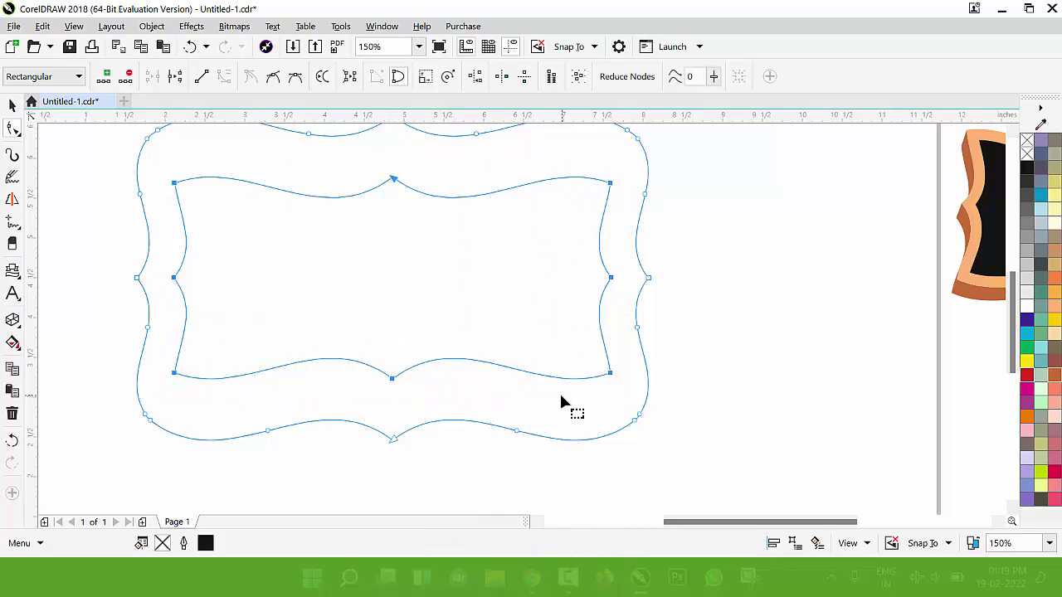
key(Delete)
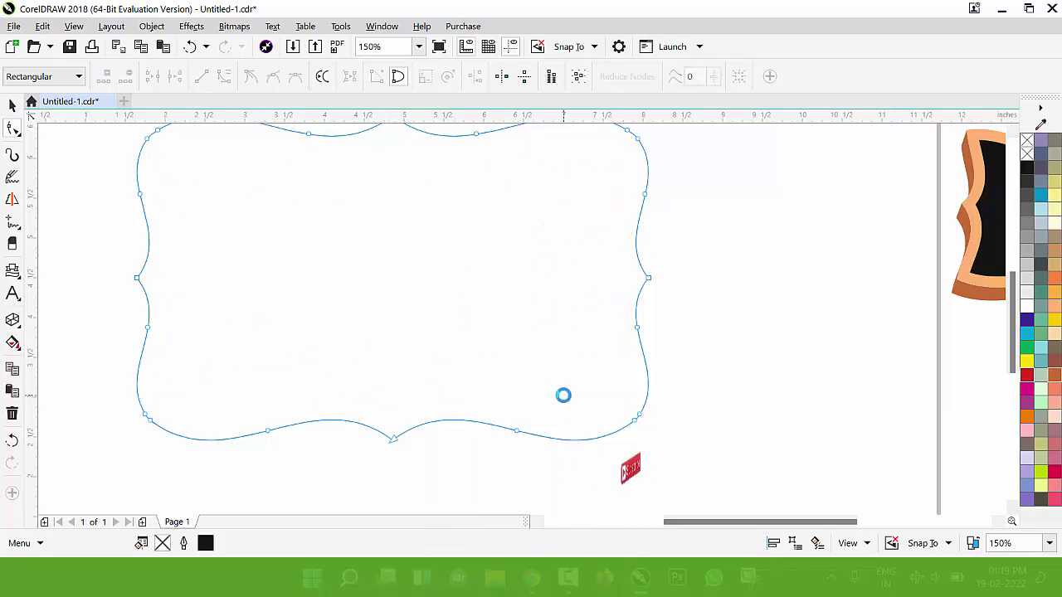
key(ctrl+z)
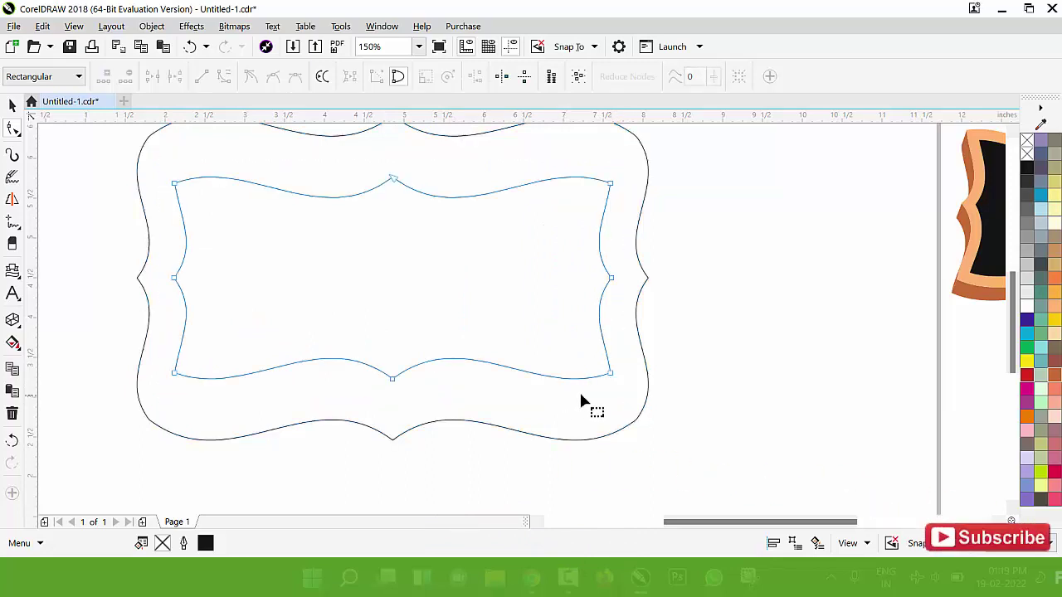
Move the separated inner outline out of the frame onto the page's lower-right corner
click(12, 105)
scroll(219, 192, down, 2)
drag(344, 258, 615, 434)
Scale the outer frame outline about its centre to 72%, about 4.625 by 2.937 inches
click(260, 214)
scroll(414, 260, up, 2)
scroll(415, 277, down, 2)
scroll(406, 324, up, 2)
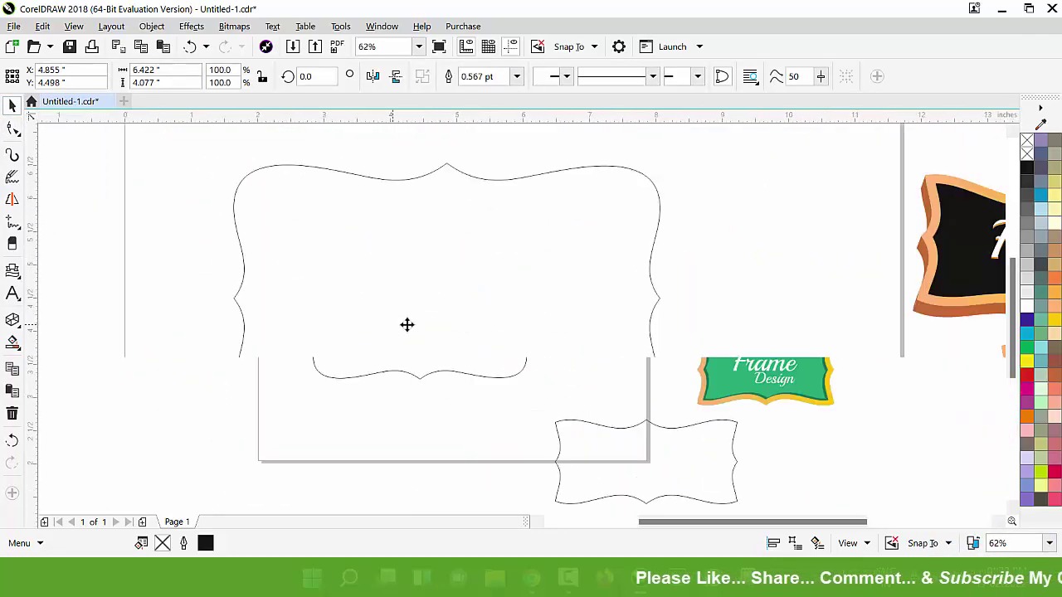
drag(663, 439, 603, 463)
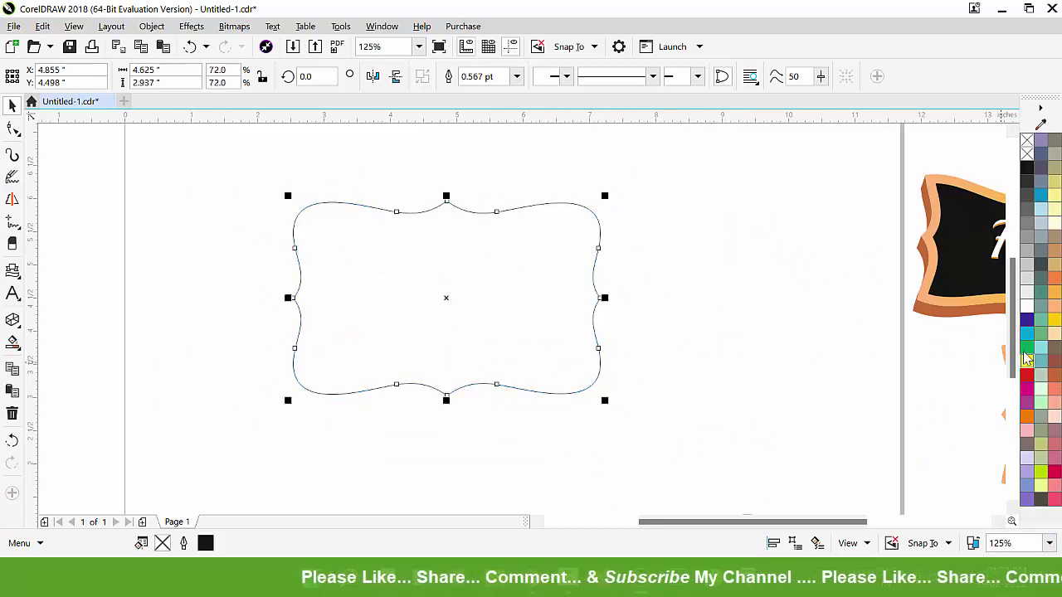
Fill the frame shape with green, CMYK 79, 7, 84, 13, and remove its outline
drag(1027, 347, 479, 282)
scroll(480, 282, up, 2)
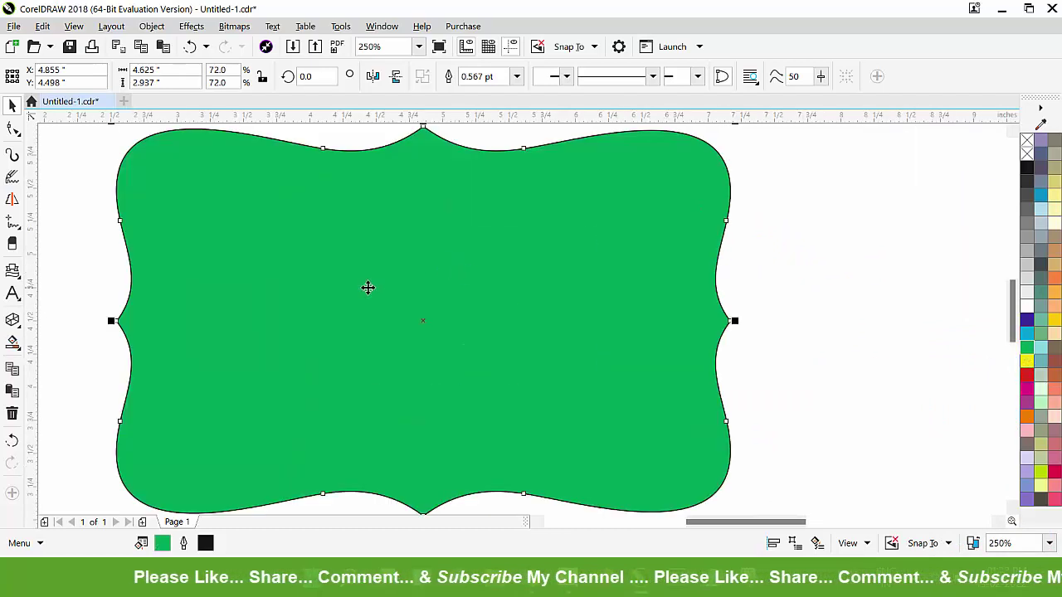
key(g)
click(174, 76)
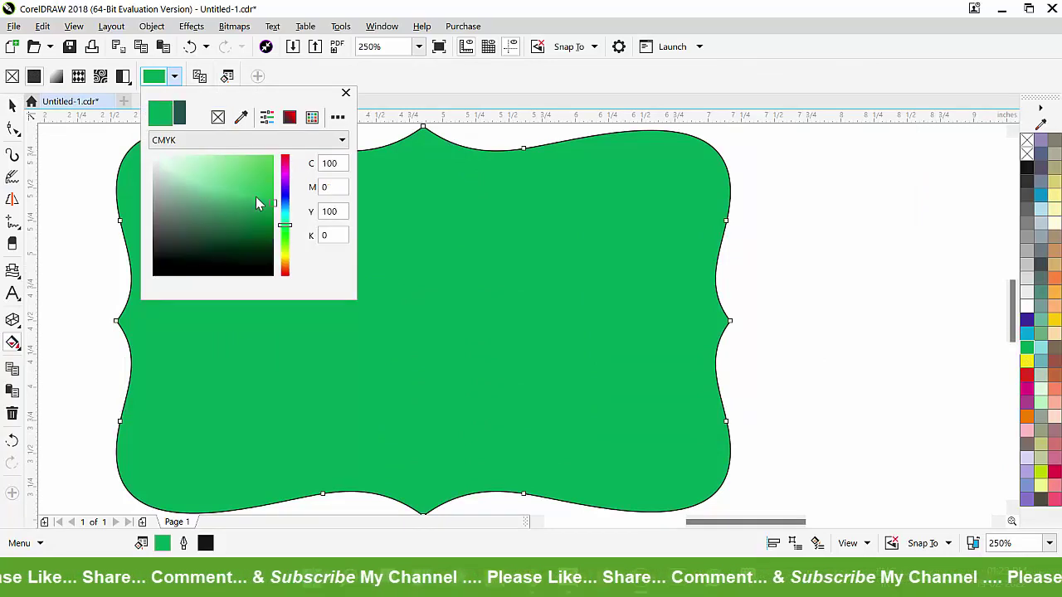
drag(273, 207, 233, 200)
drag(287, 230, 238, 207)
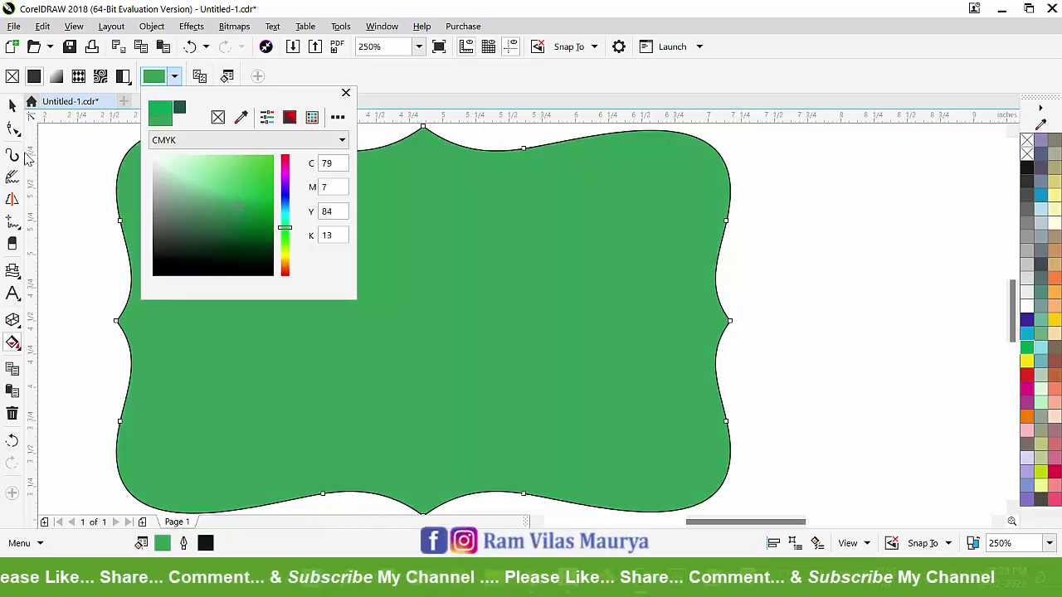
click(15, 108)
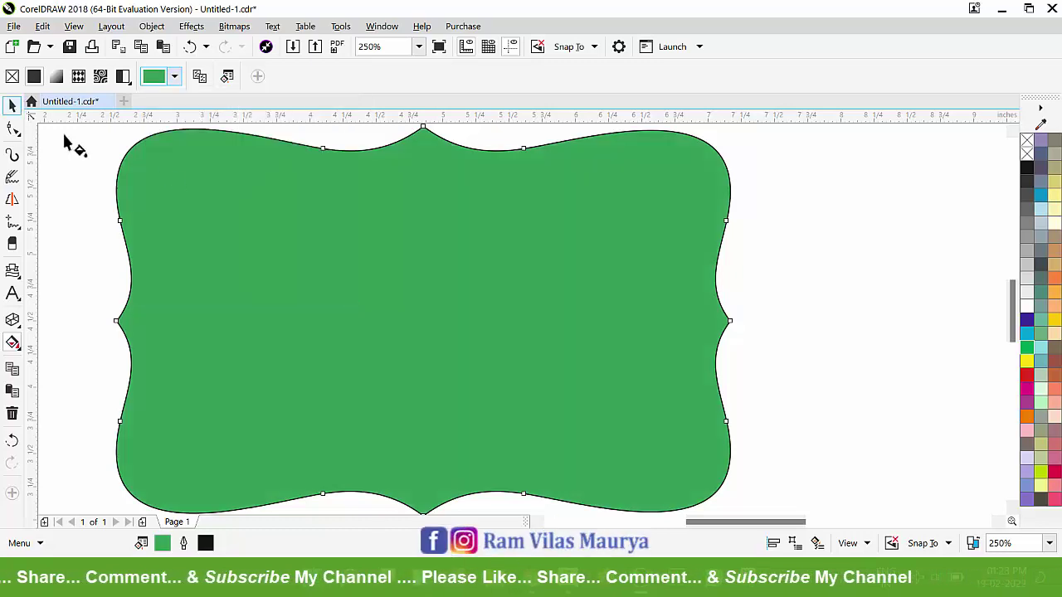
right_click(1027, 142)
Extrude the green frame shape straight downward from its centre and tilt the extrusion in 3D
scroll(611, 221, down, 3)
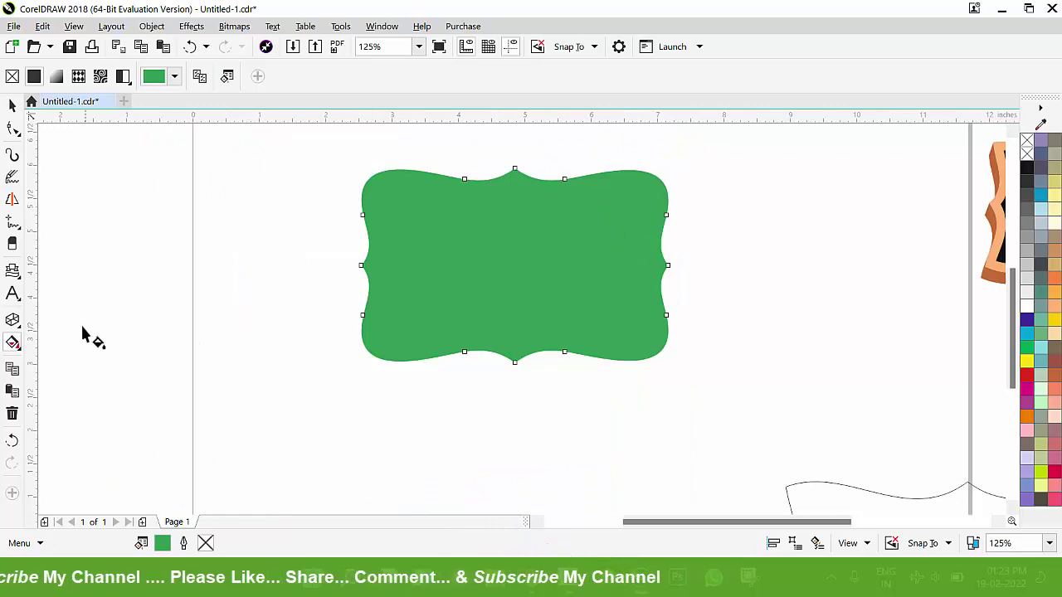
click(20, 328)
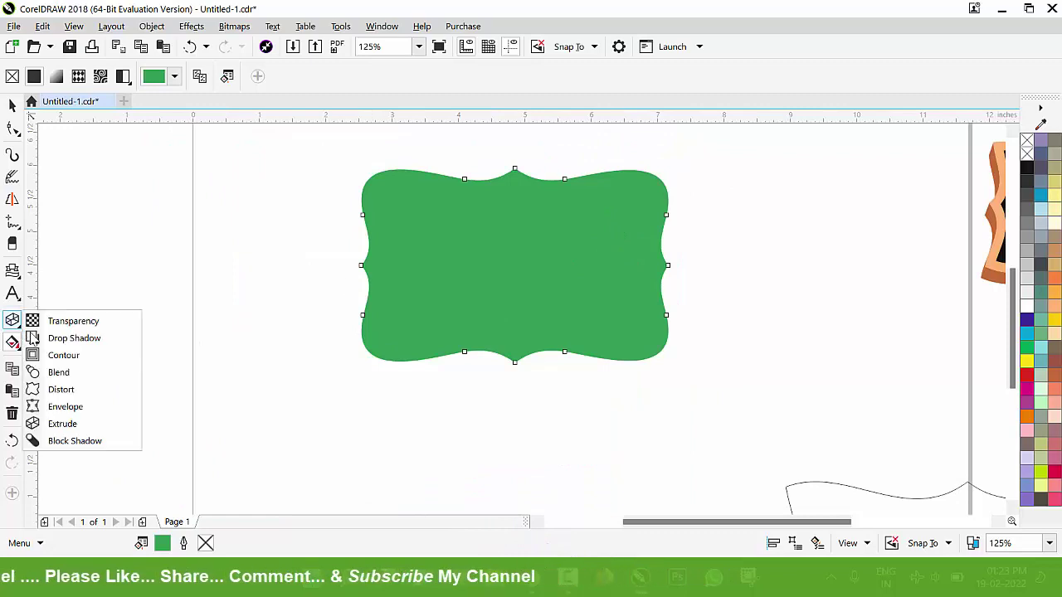
click(63, 423)
drag(514, 265, 516, 388)
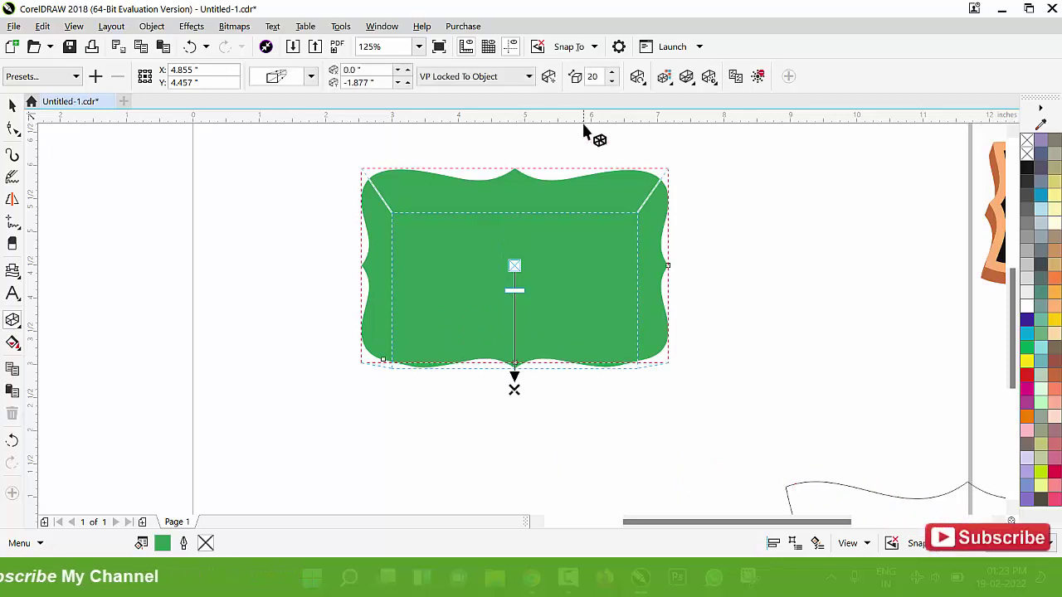
click(641, 82)
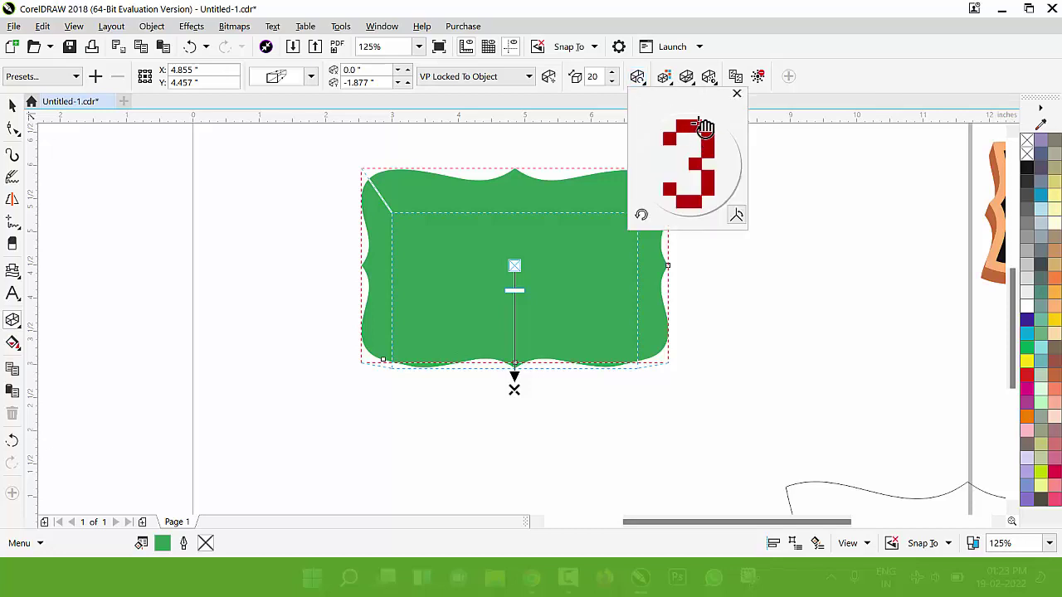
mouse_move(704, 127)
mouse_down()
mouse_move(704, 112)
mouse_move(701, 142)
mouse_up()
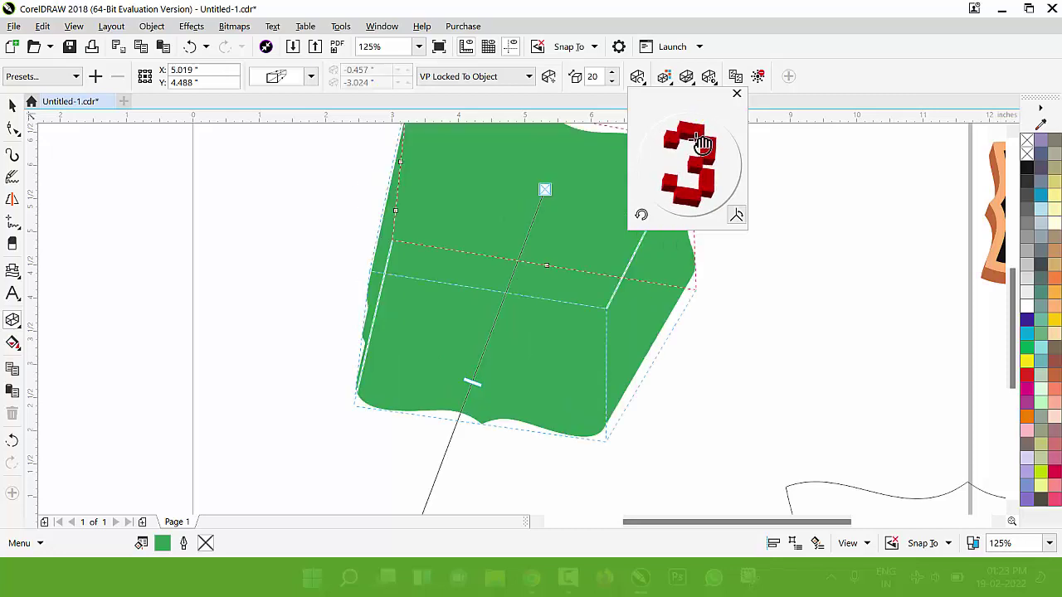
Give the extrusion's sides a solid light green, CMYK 69, 0, 69, 0
click(669, 83)
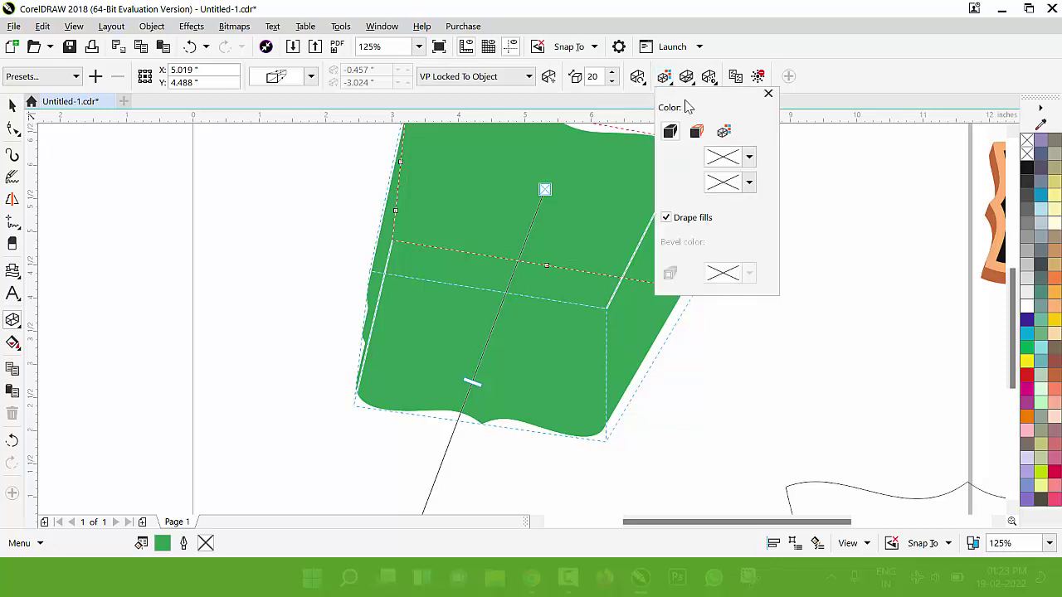
click(696, 132)
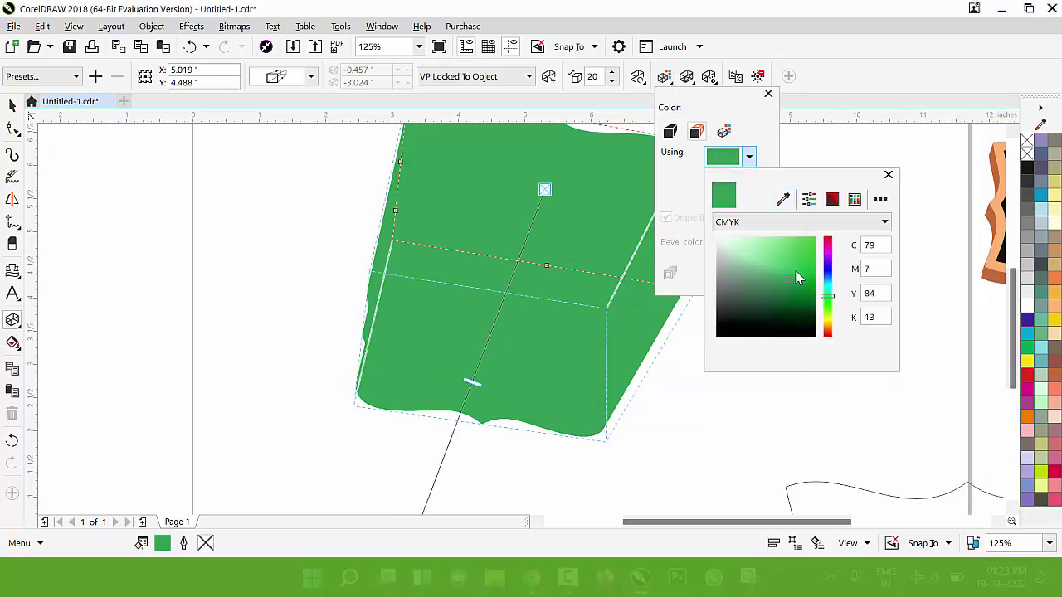
drag(789, 271, 778, 266)
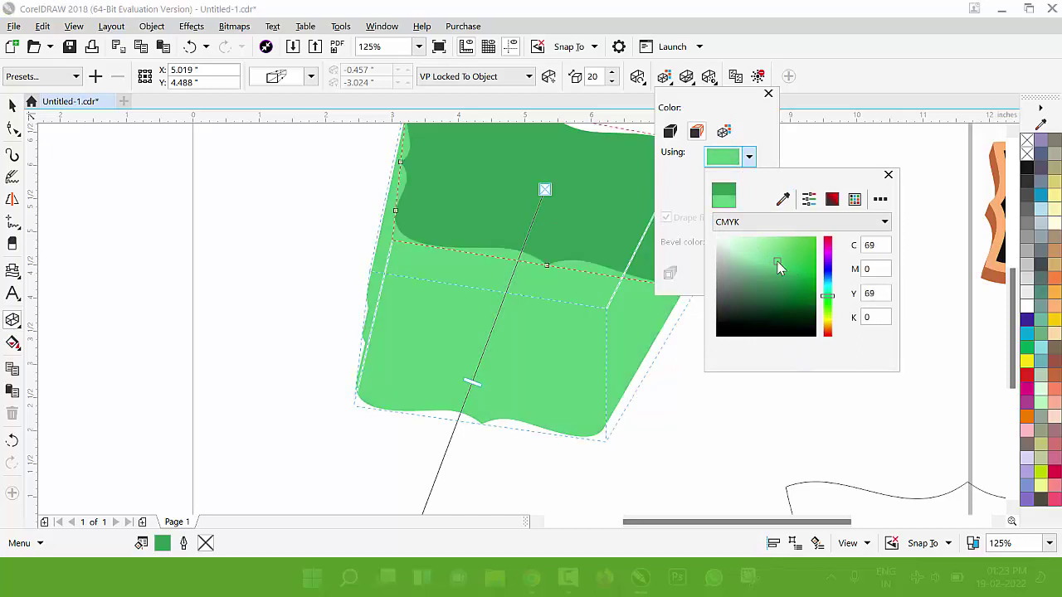
click(577, 235)
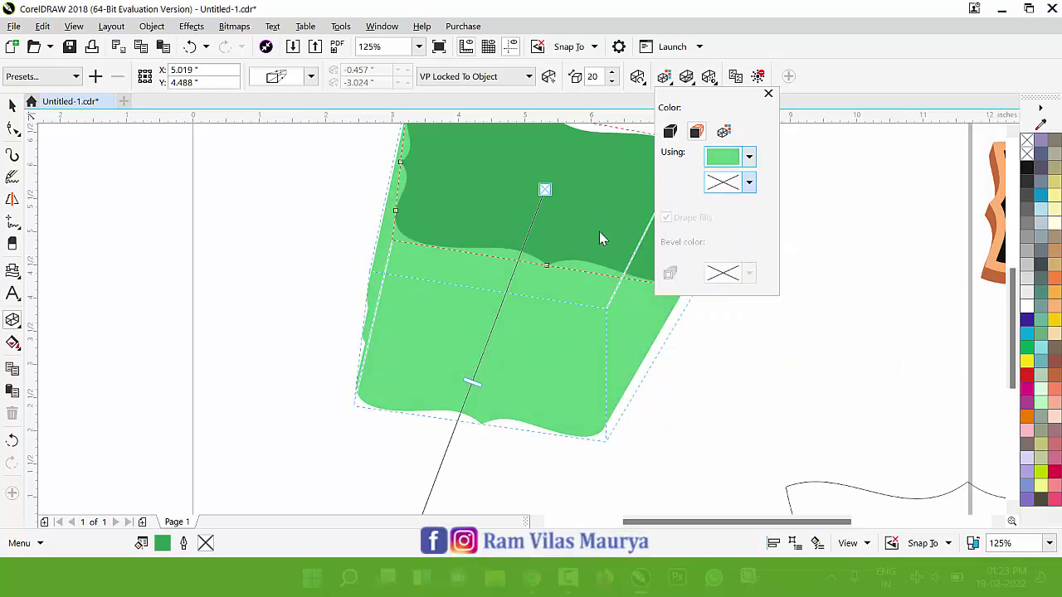
Set the extrusion's depth to 2
click(382, 210)
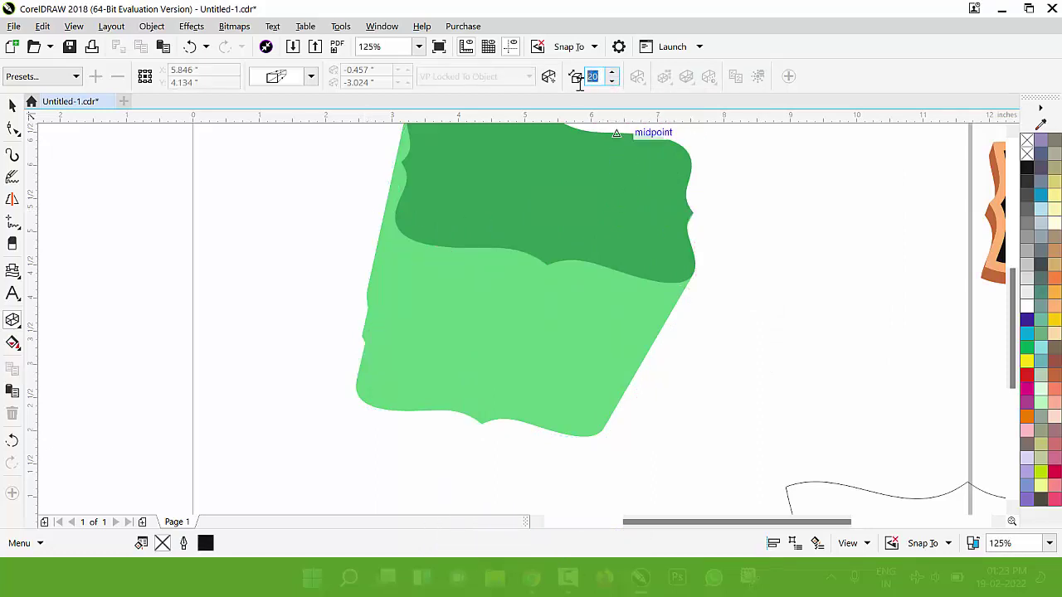
text(2)
key(Return)
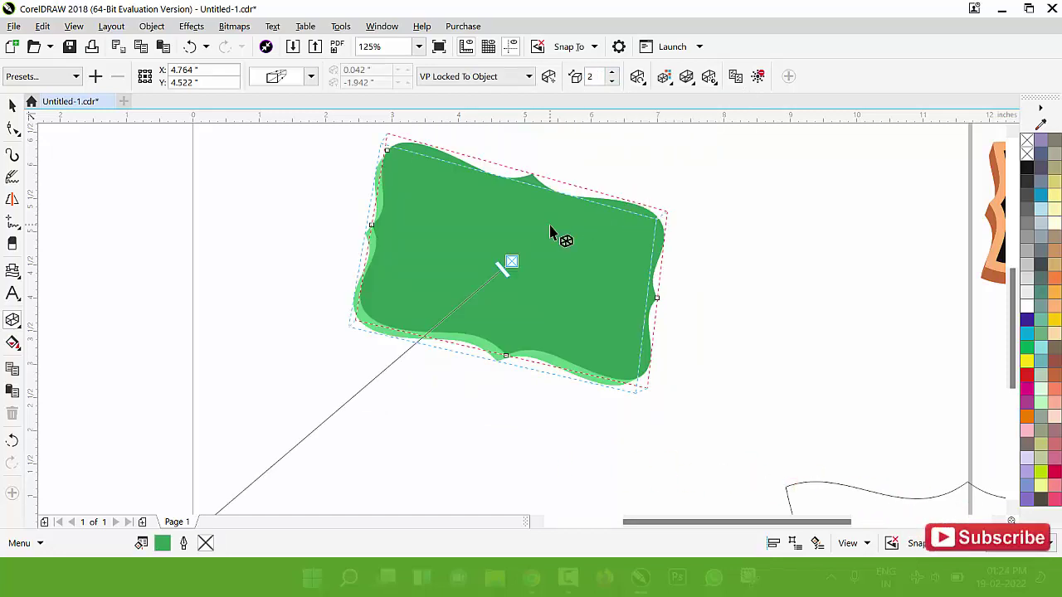
Break the extrusion apart from its front face, and check the split by moving the face and undoing the move
key(Escape)
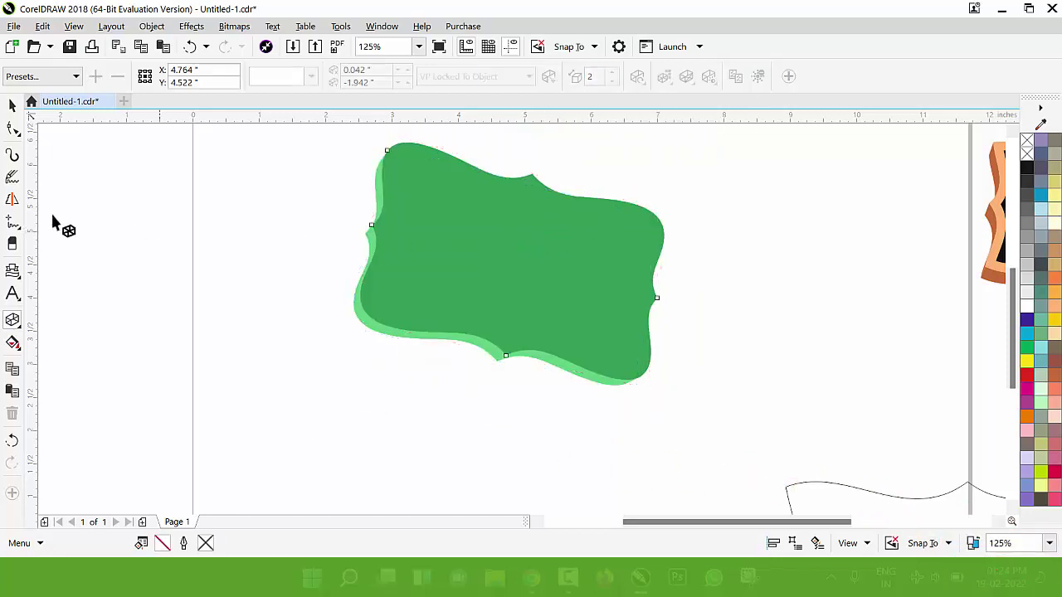
click(11, 106)
click(158, 219)
click(443, 265)
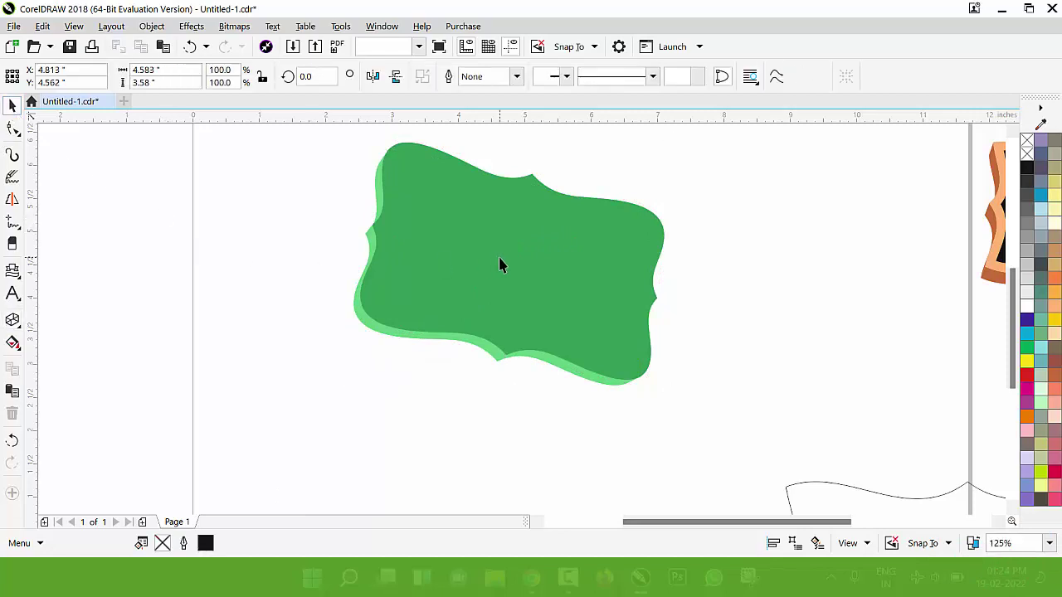
drag(471, 272, 525, 256)
key(ctrl+z)
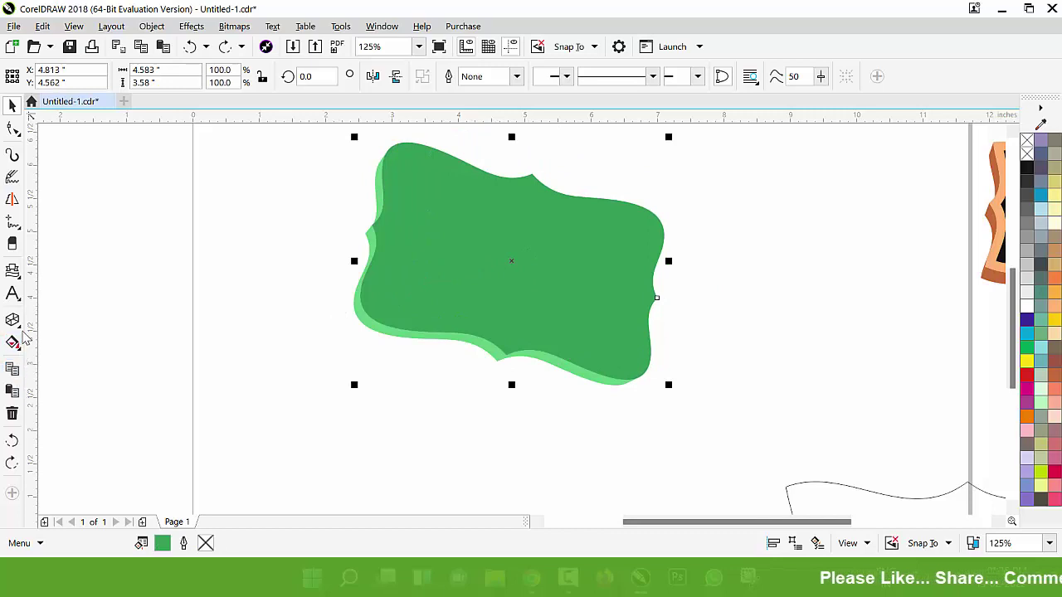
Add a one-step inside contour to the green front face, offset about 0.196 inch
click(20, 329)
click(59, 355)
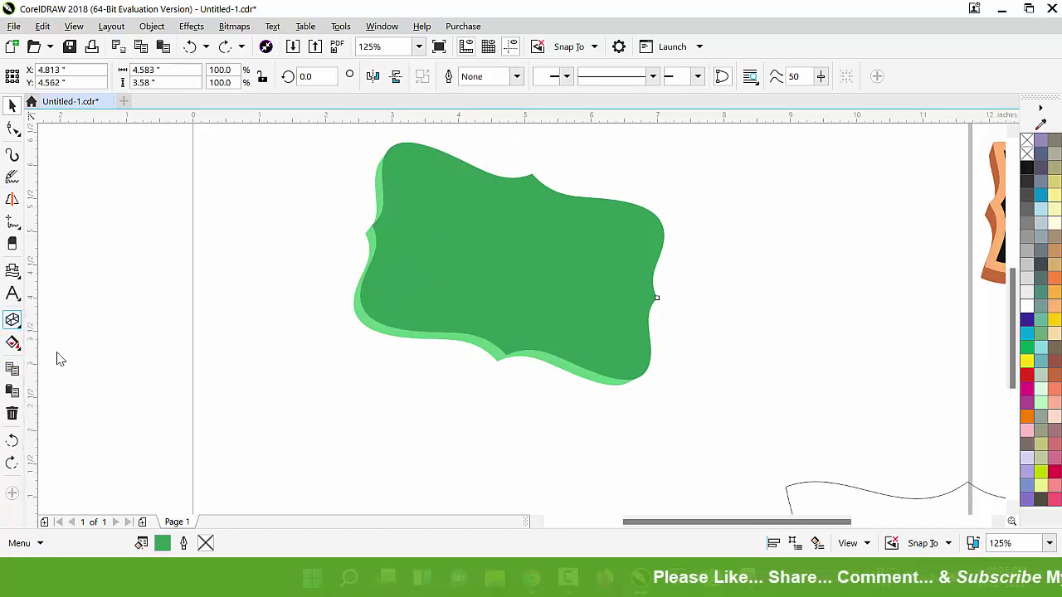
drag(393, 268, 373, 285)
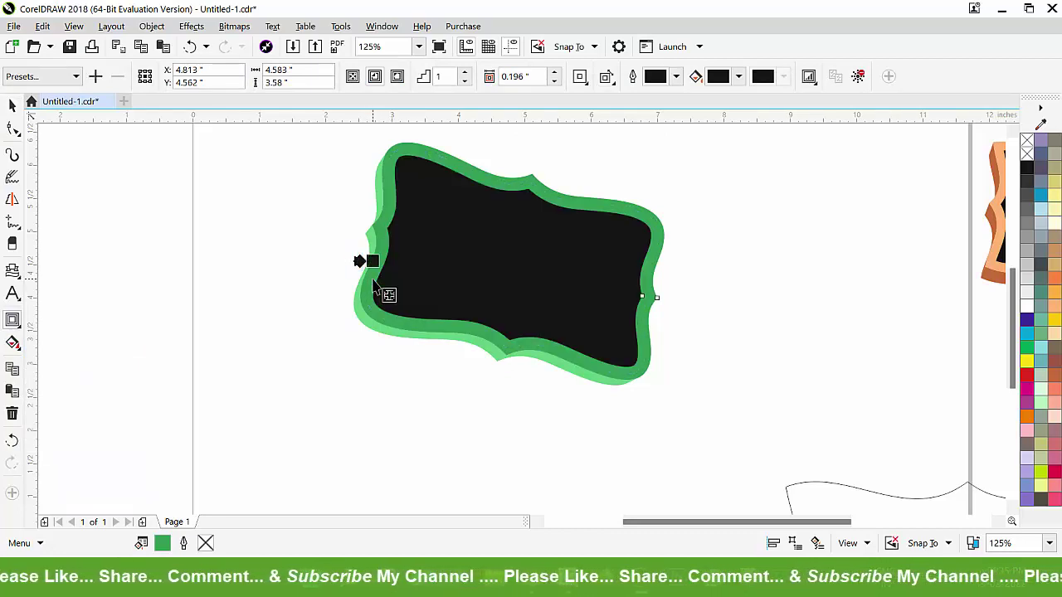
Break the contour apart from the green face, and check the split by moving the black inner shape and undoing the move
key(Escape)
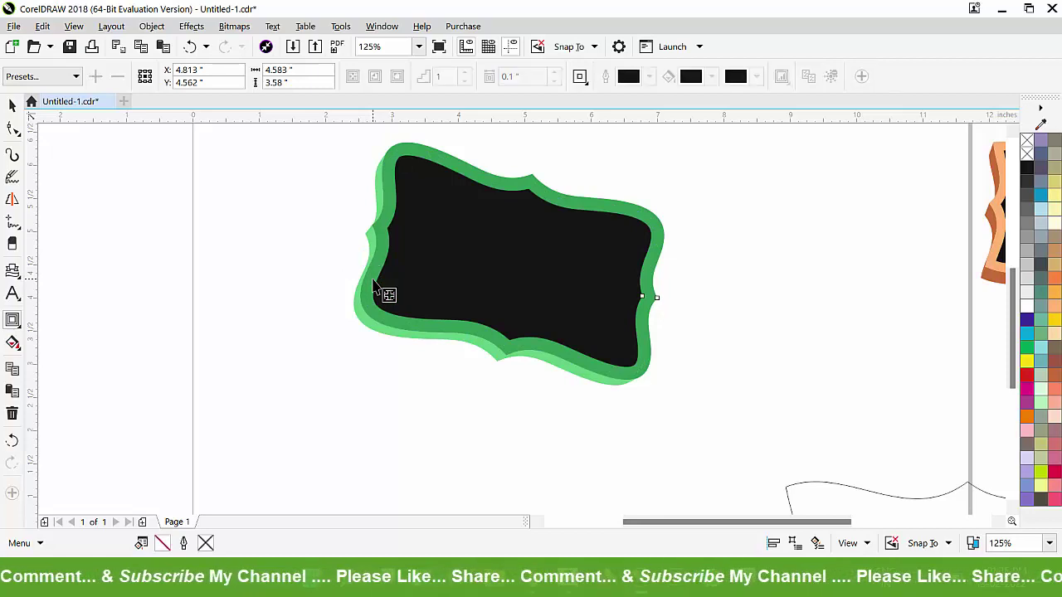
click(10, 101)
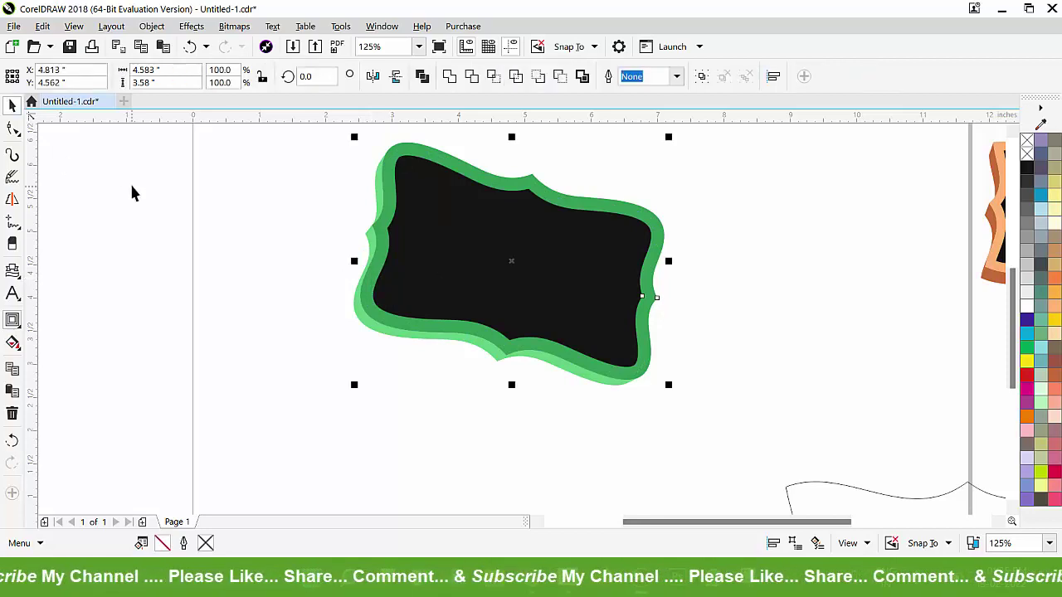
click(682, 262)
click(606, 263)
click(586, 270)
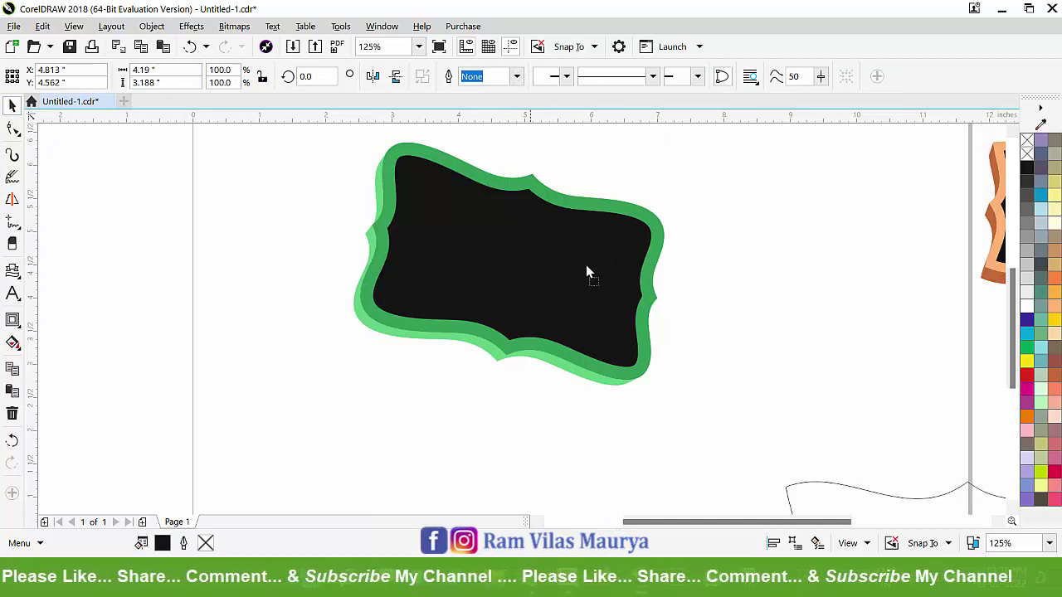
drag(586, 271, 644, 256)
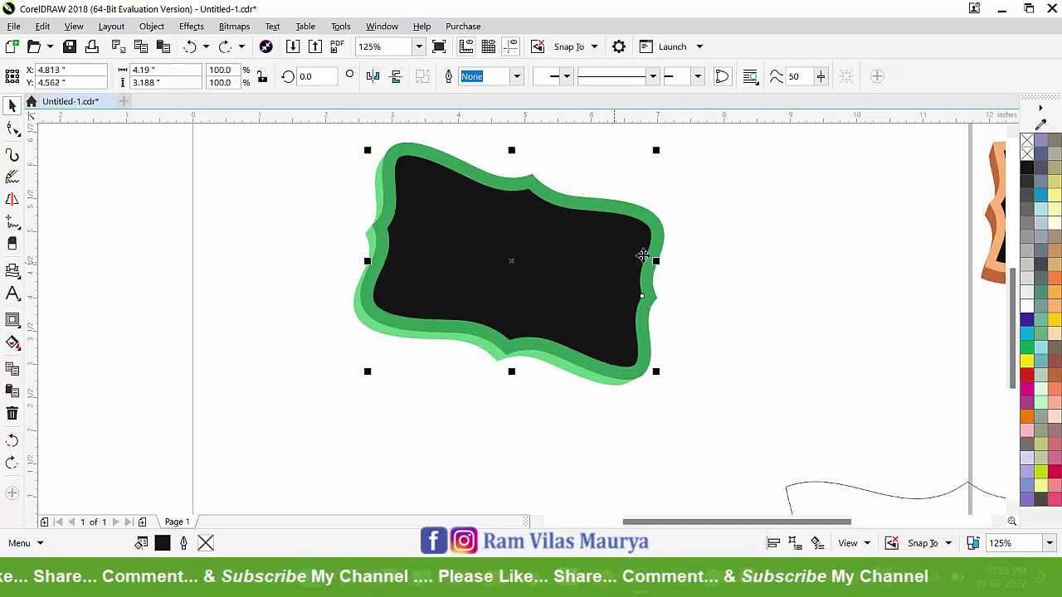
Remove the inner shape's black fill and give it a black outline
click(1026, 142)
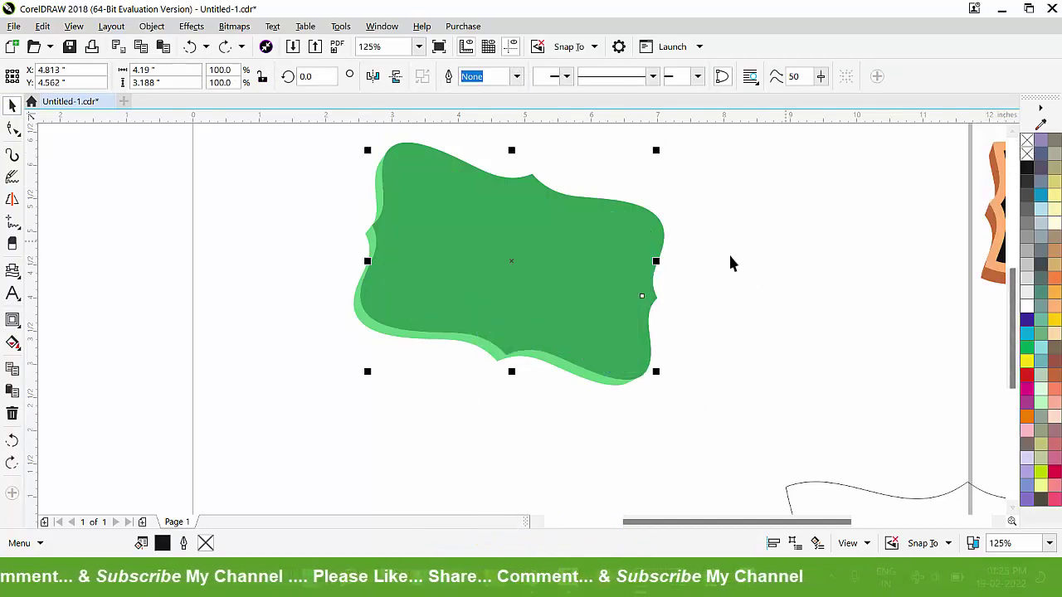
right_click(1031, 168)
click(751, 280)
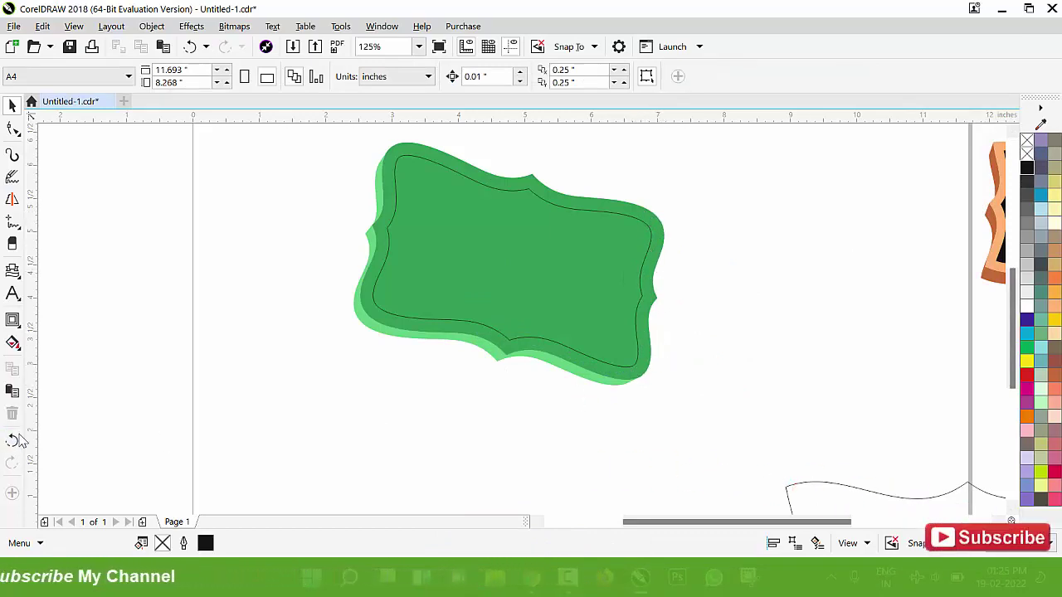
Smart-fill the border ring between the inner outline and the green face's edge, and check it by moving the ring and undoing the move
click(15, 346)
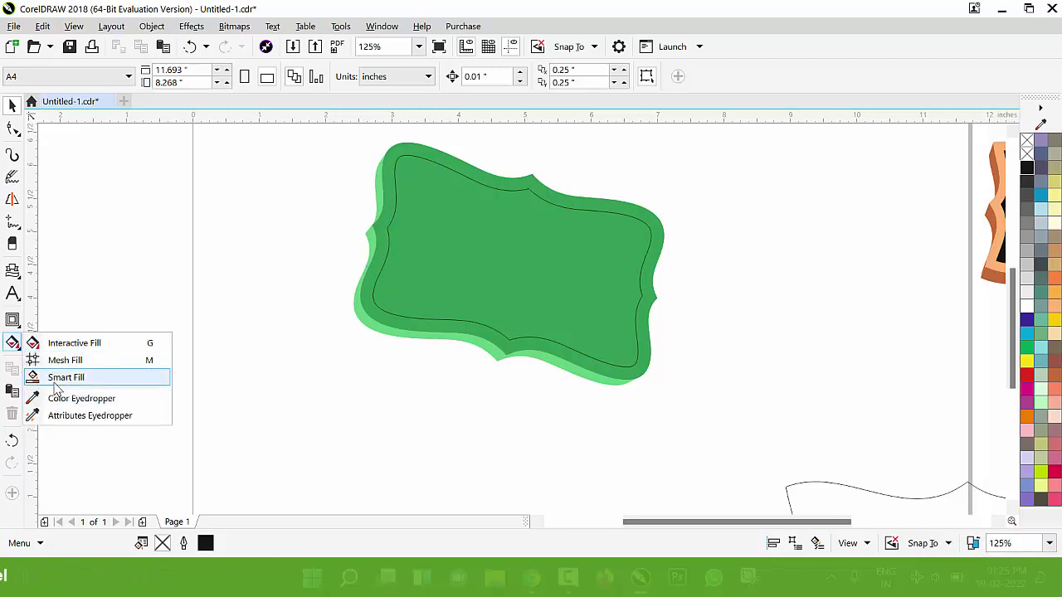
click(57, 377)
click(369, 308)
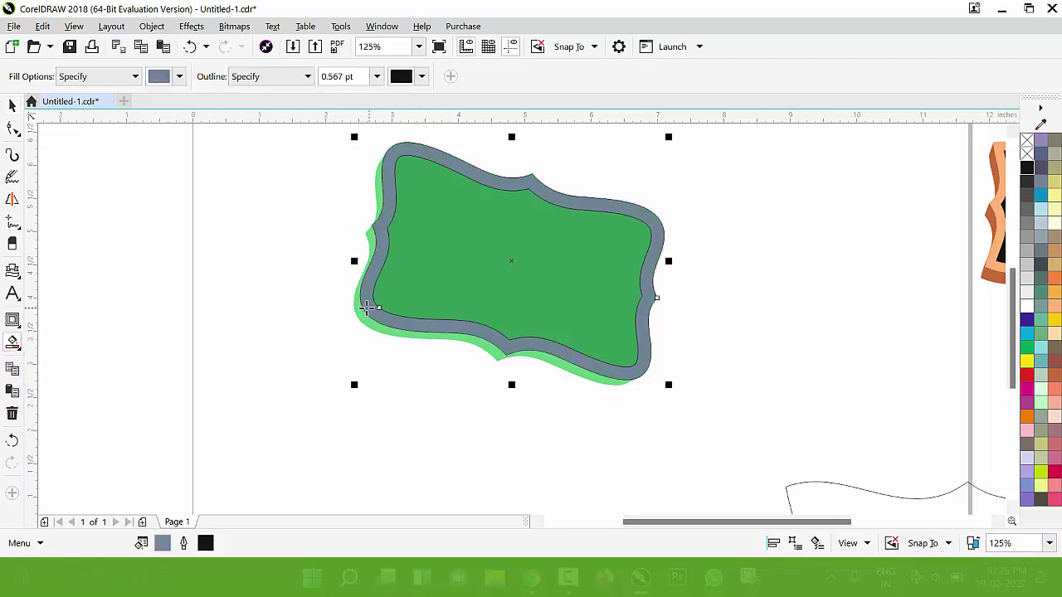
key(space)
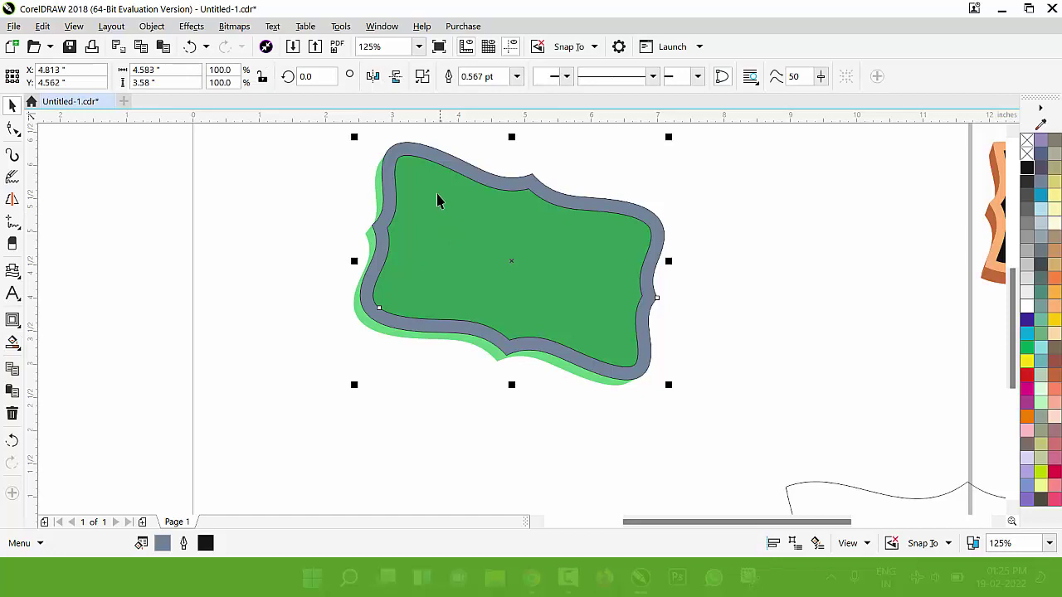
click(485, 248)
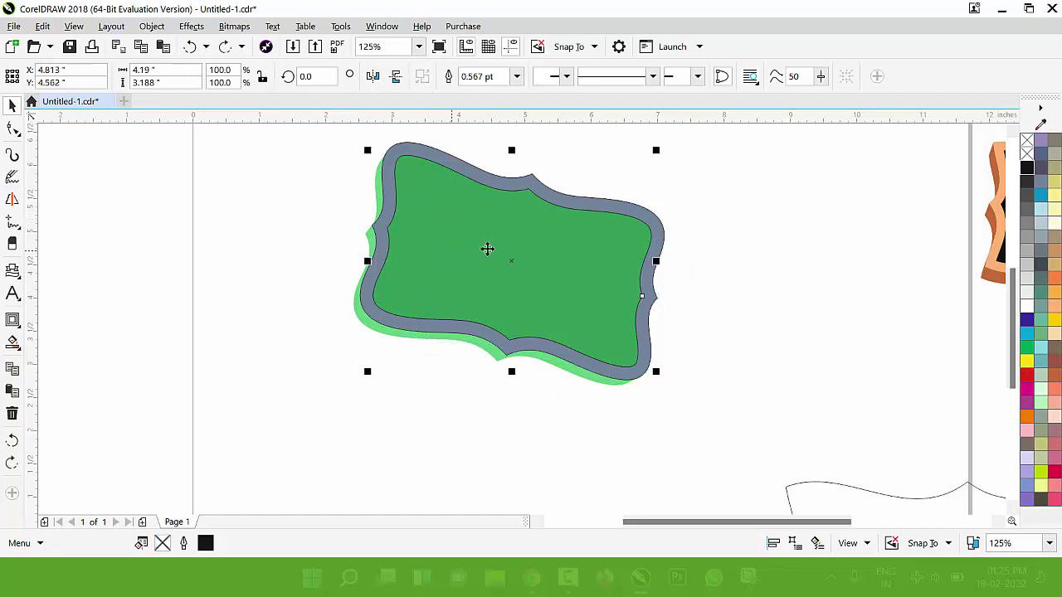
click(784, 263)
drag(645, 218, 651, 239)
key(ctrl+z)
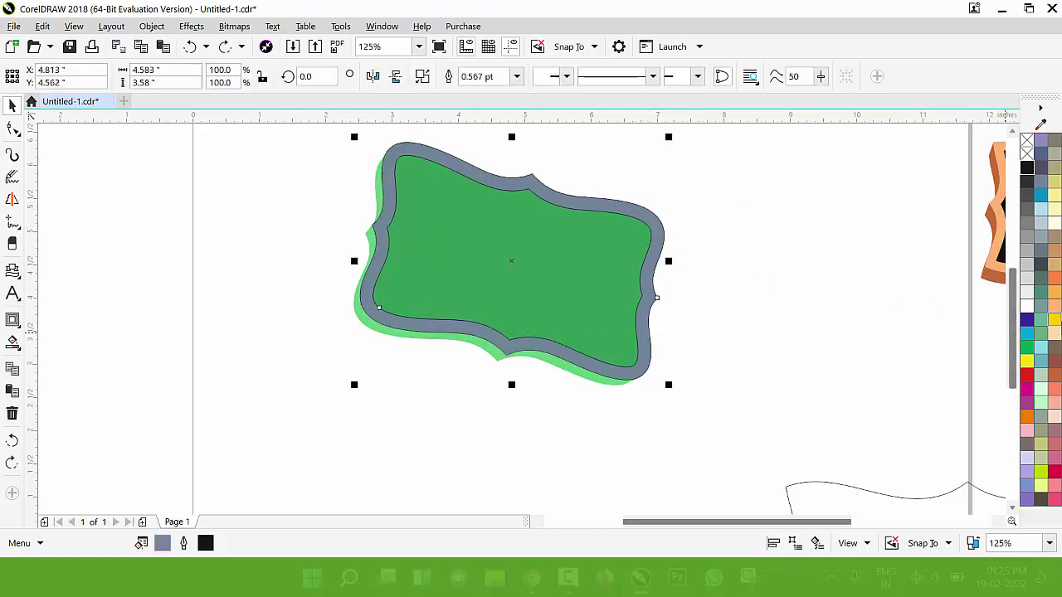
Fill the border ring with a linear gradient running from yellow on the right to orange on the upper left
click(1055, 322)
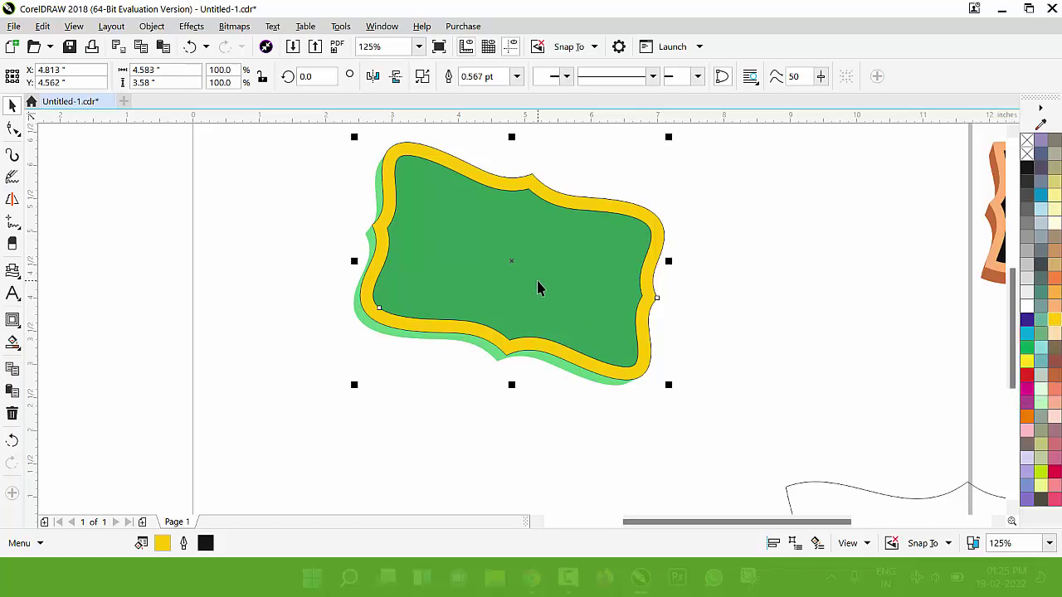
key(g)
drag(609, 268, 401, 248)
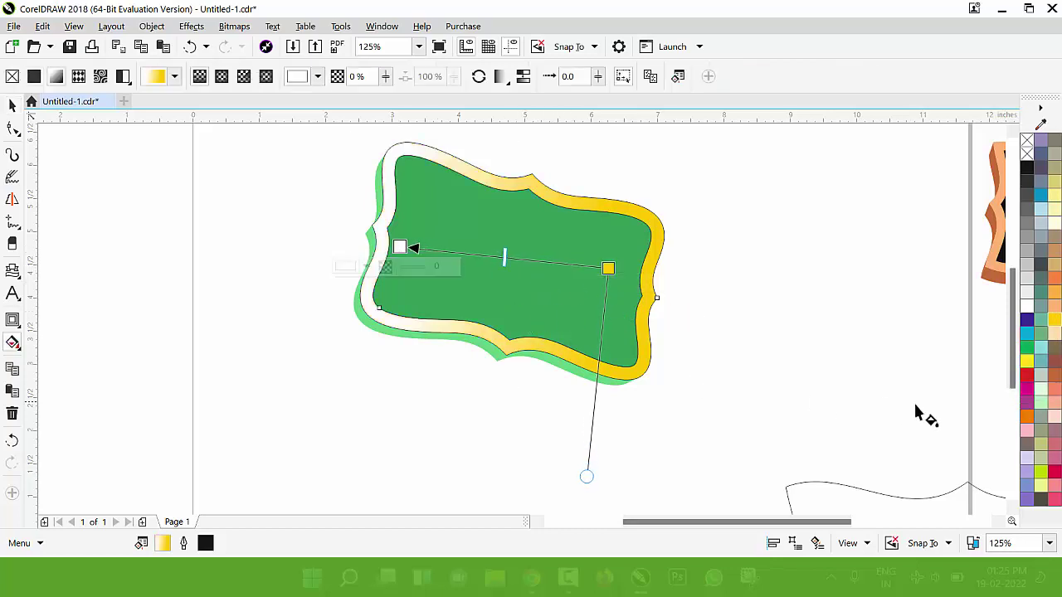
click(1027, 419)
drag(400, 247, 365, 214)
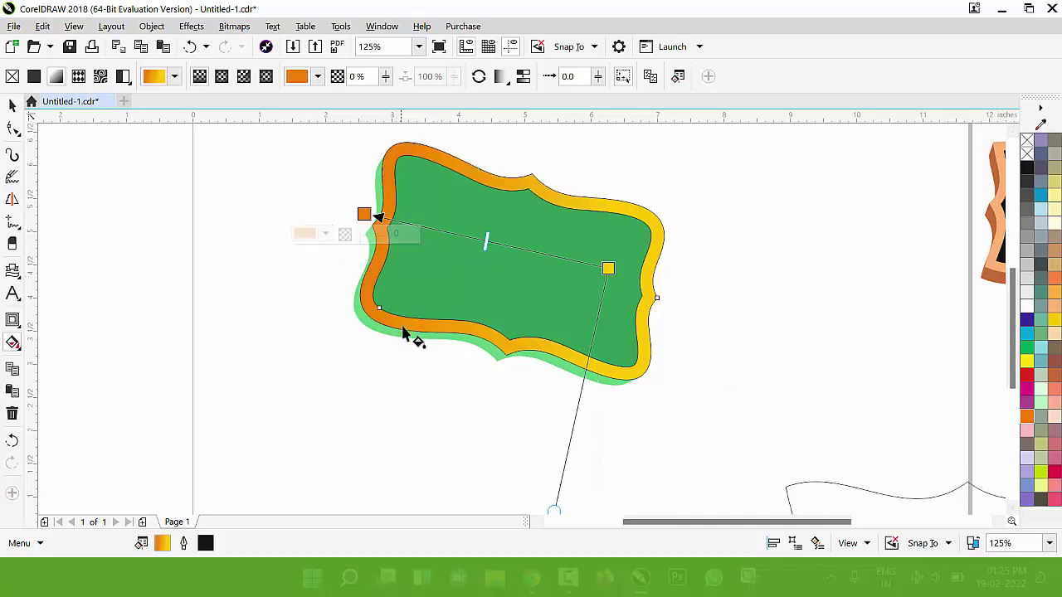
key(space)
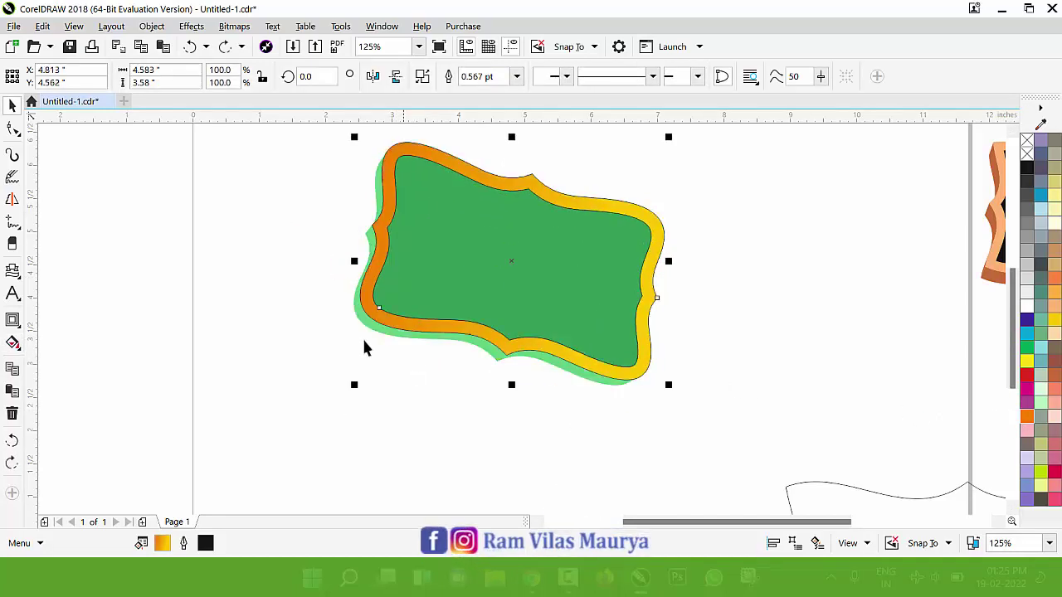
Recolour the frame's extruded side brown, and set the inner shape's outline width to 12 pt
drag(360, 324, 340, 351)
scroll(552, 183, up, 2)
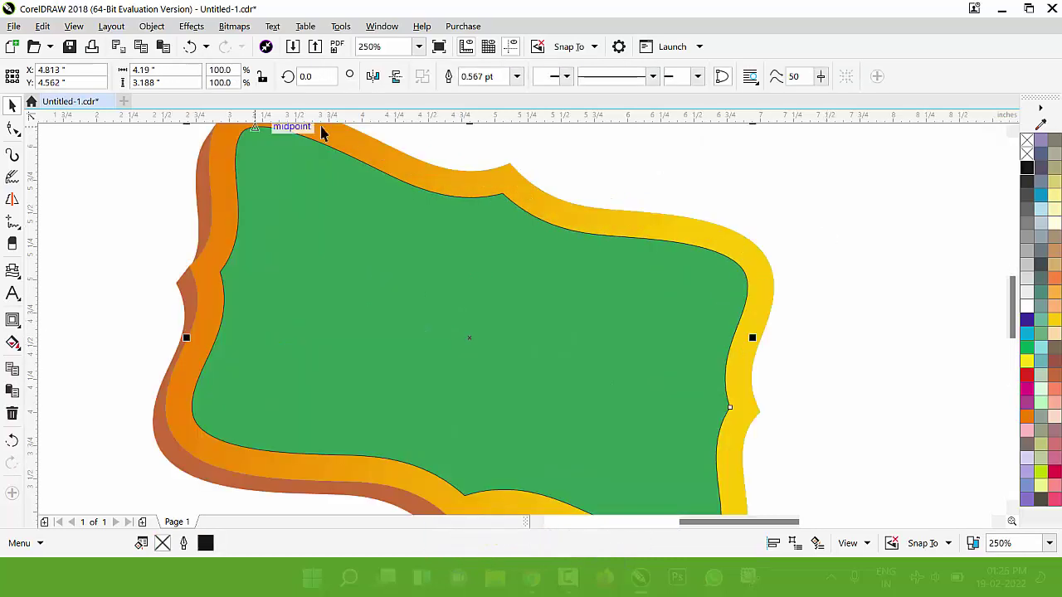
click(516, 77)
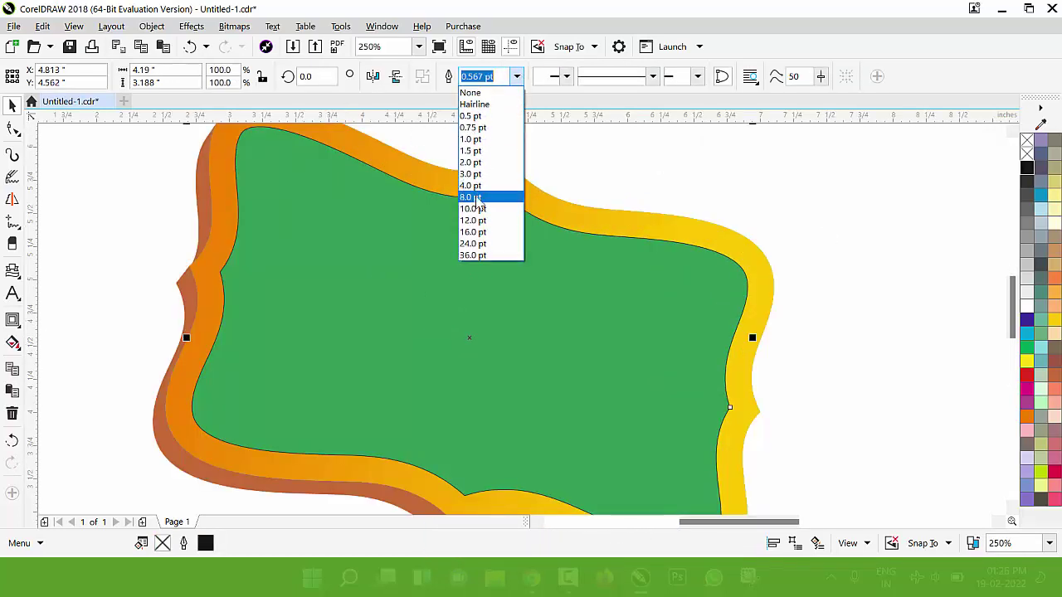
click(469, 198)
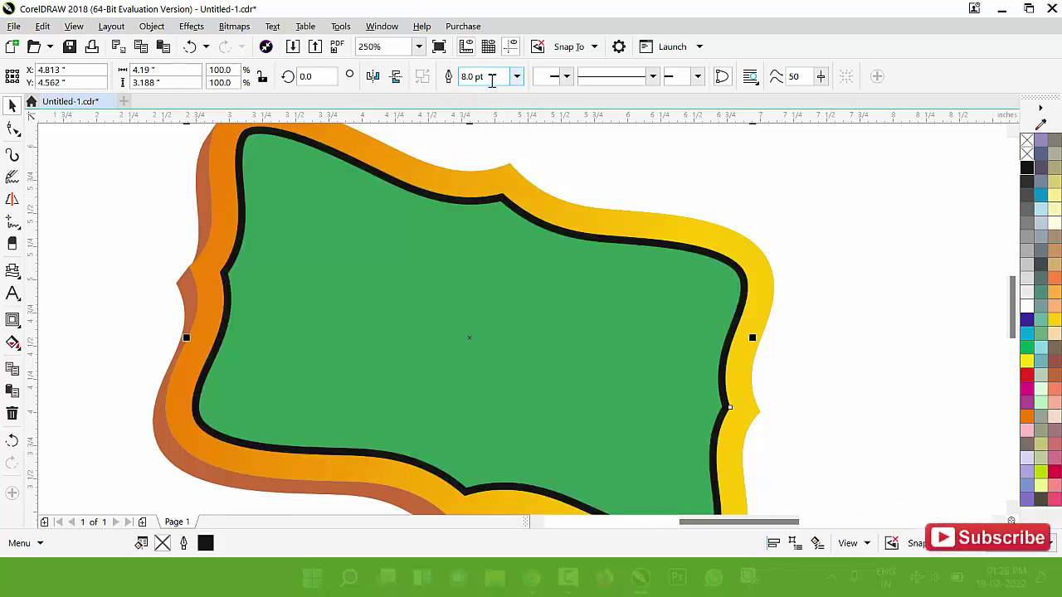
double_click(473, 77)
text(12)
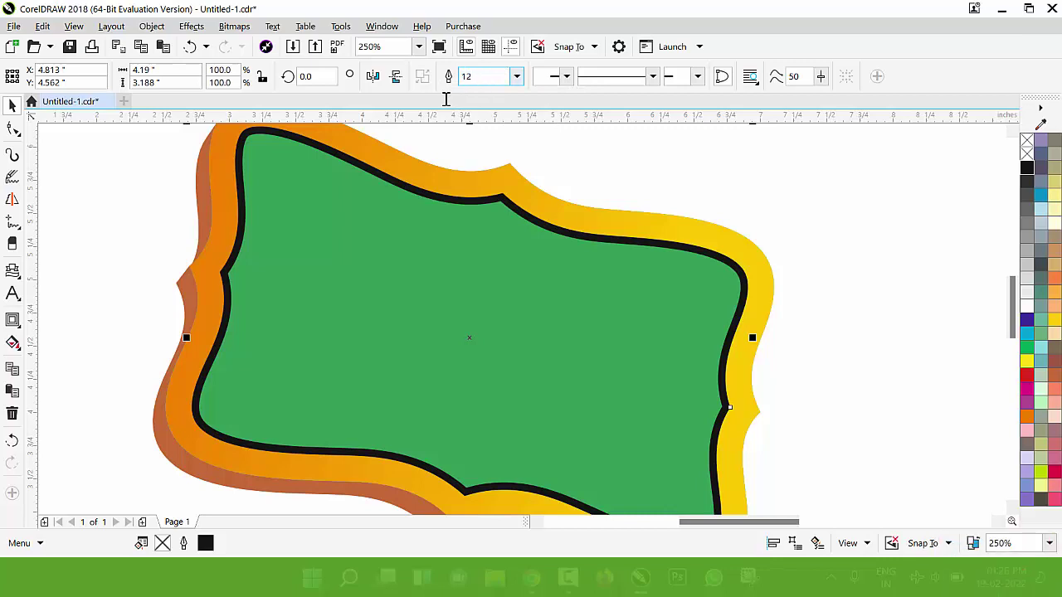
key(Return)
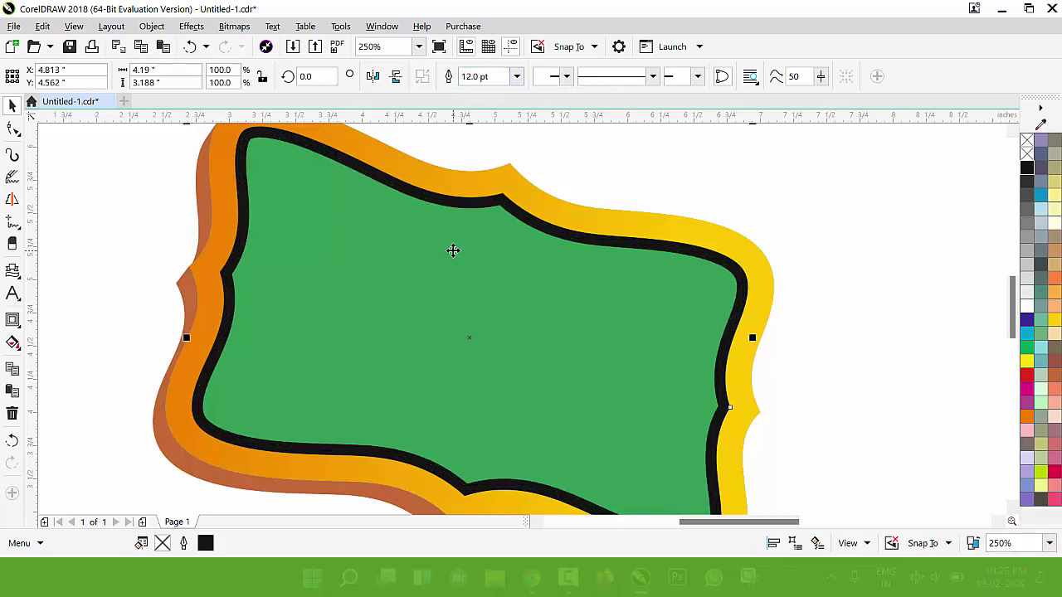
Give the inner outline a slanted calligraphic nib with about 33% stretch and a 145.5° angle
key(F12)
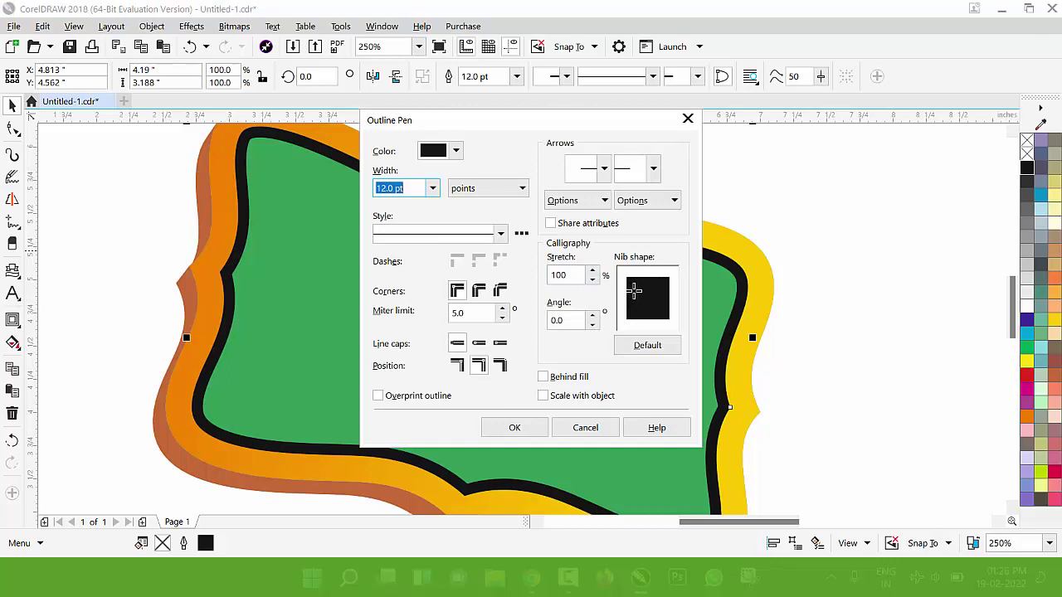
drag(633, 289, 639, 290)
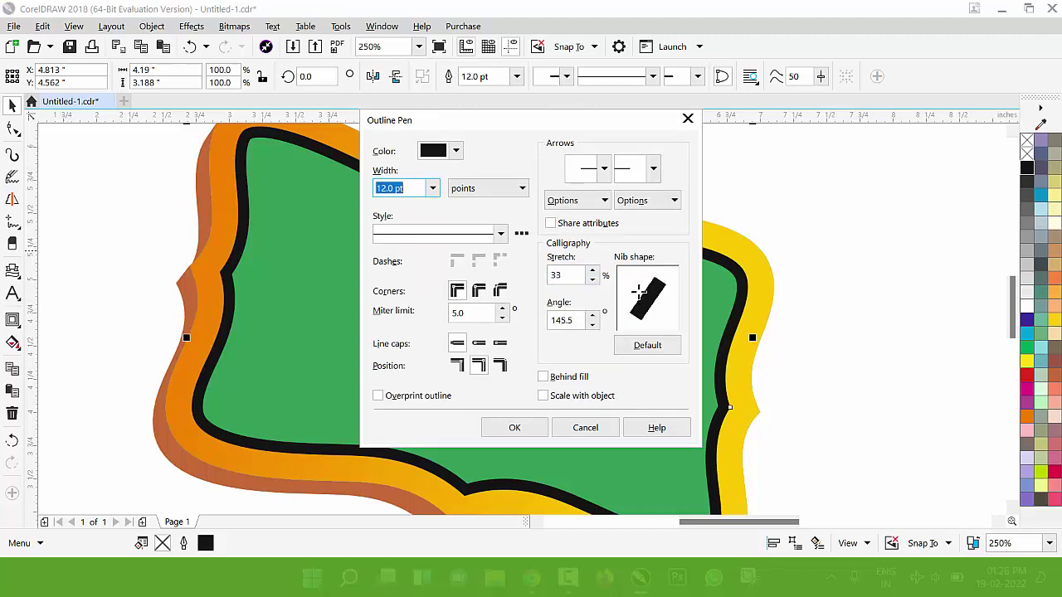
click(525, 431)
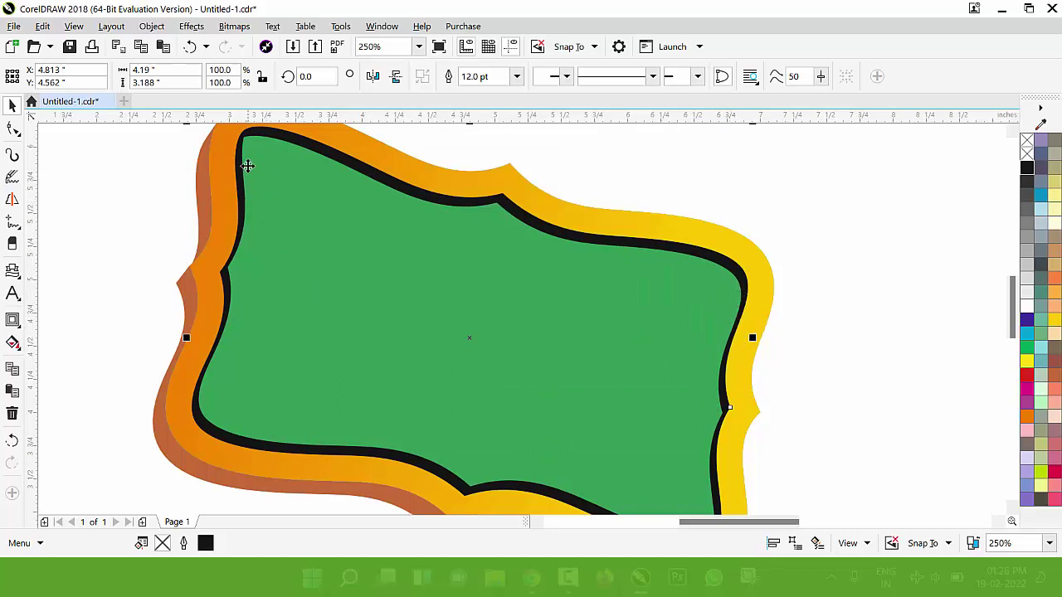
scroll(455, 268, down, 2)
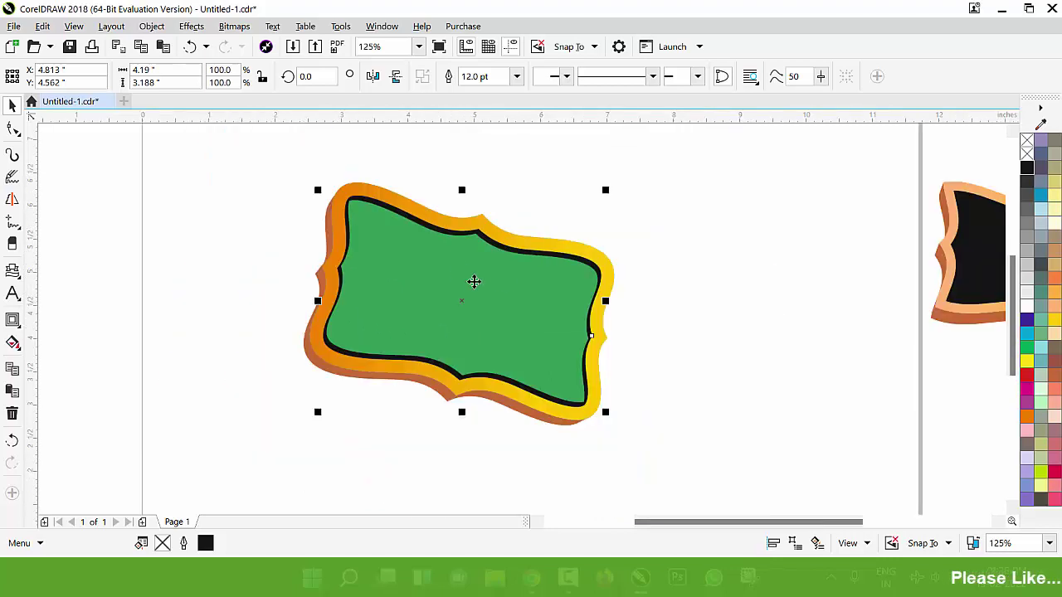
scroll(560, 248, up, 2)
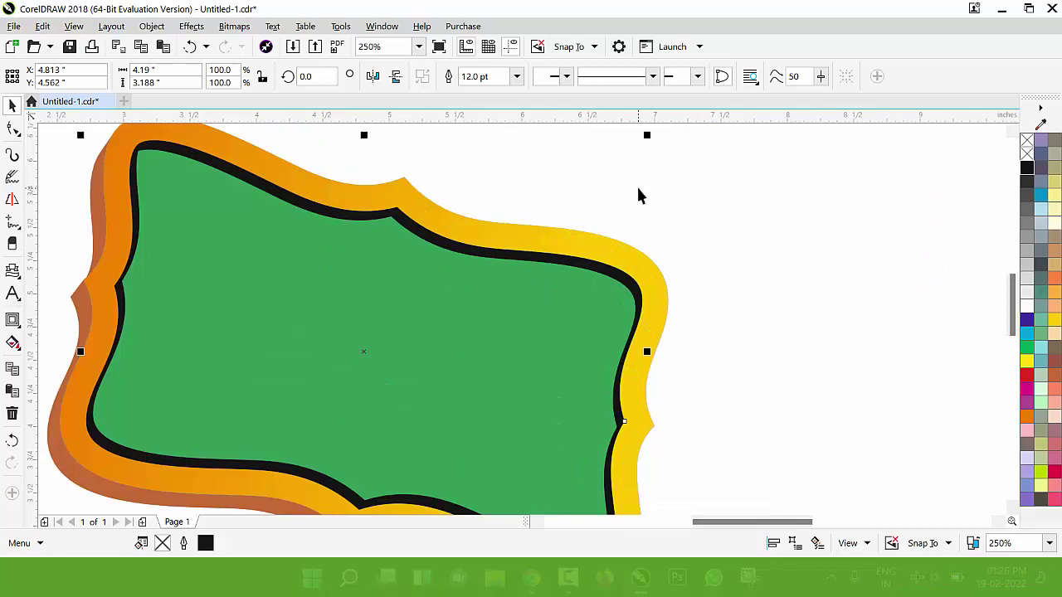
Convert the calligraphic inner outline to an object and scale it about its centre to roughly 98.4%
key(Tab)
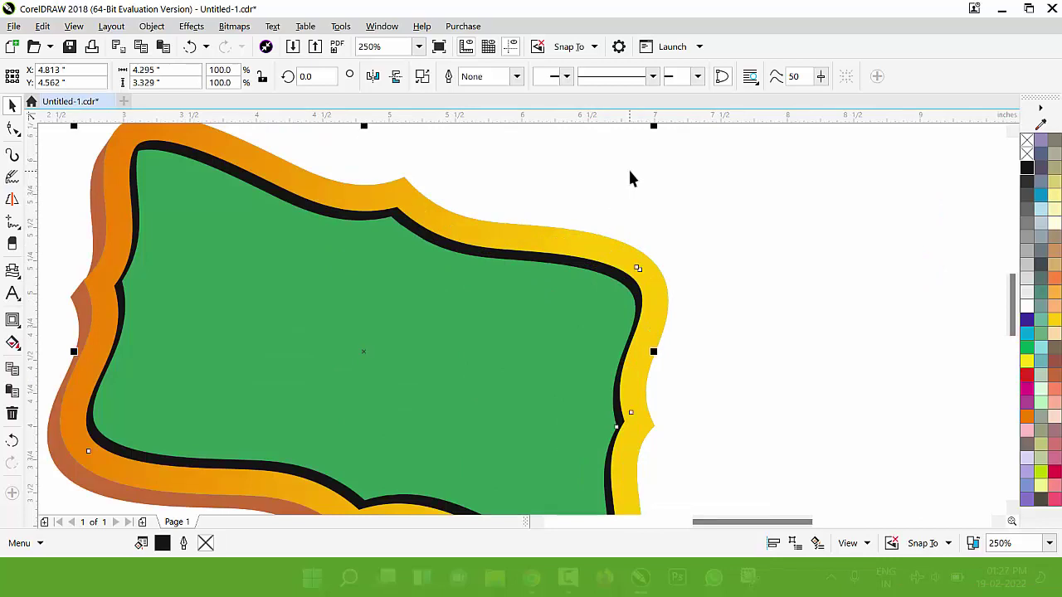
scroll(637, 237, down, 3)
scroll(647, 208, up, 3)
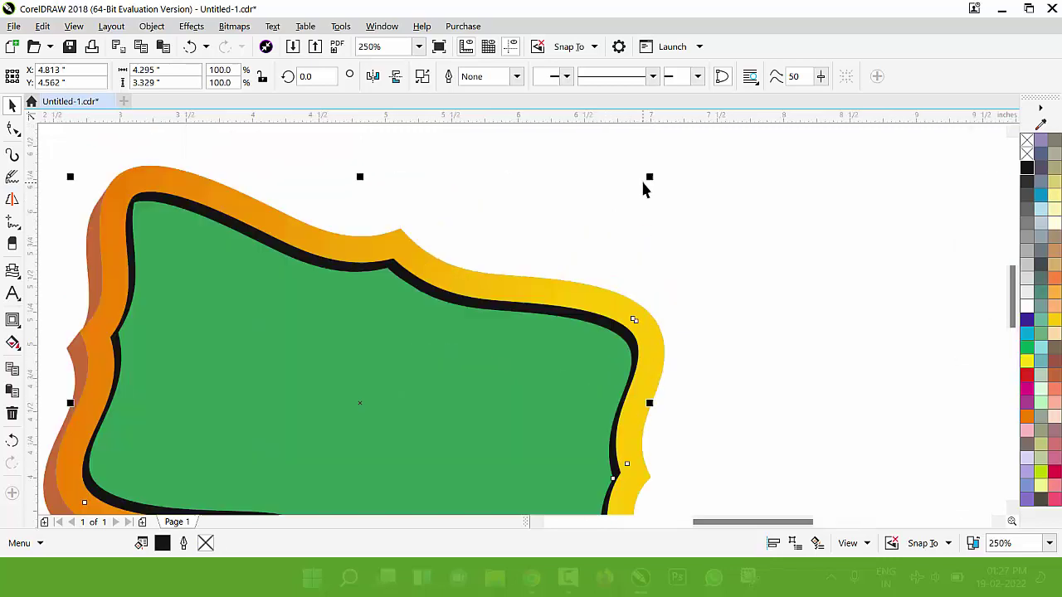
drag(649, 178, 652, 178)
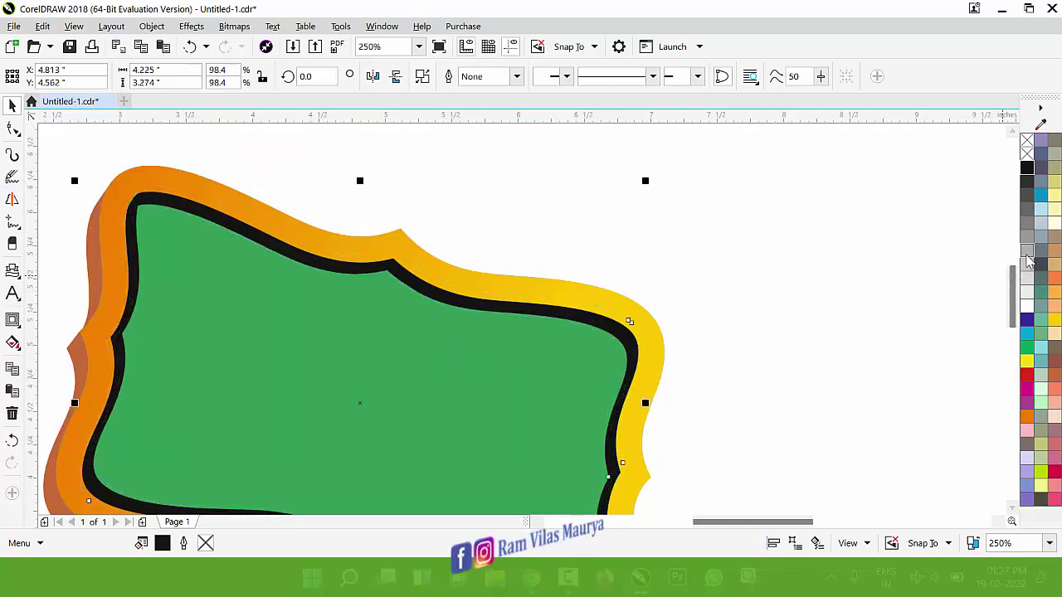
Fill the converted inner band with light grey and resize it toward the upper left to about 4.243 by 3.289 inches
right_click(1028, 259)
click(719, 274)
scroll(355, 254, down, 3)
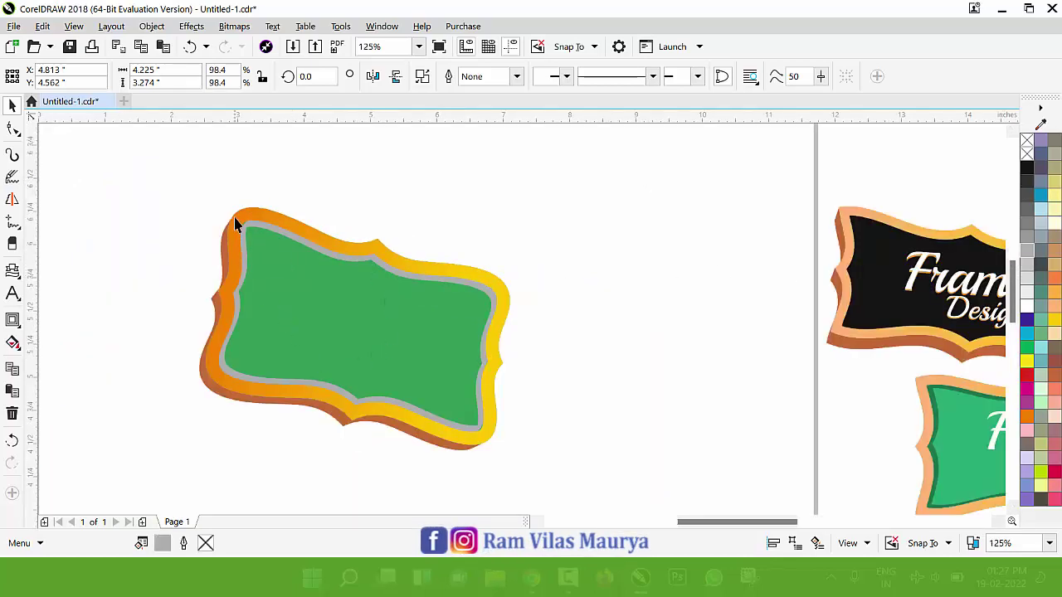
click(235, 224)
scroll(232, 225, up, 6)
drag(163, 215, 152, 209)
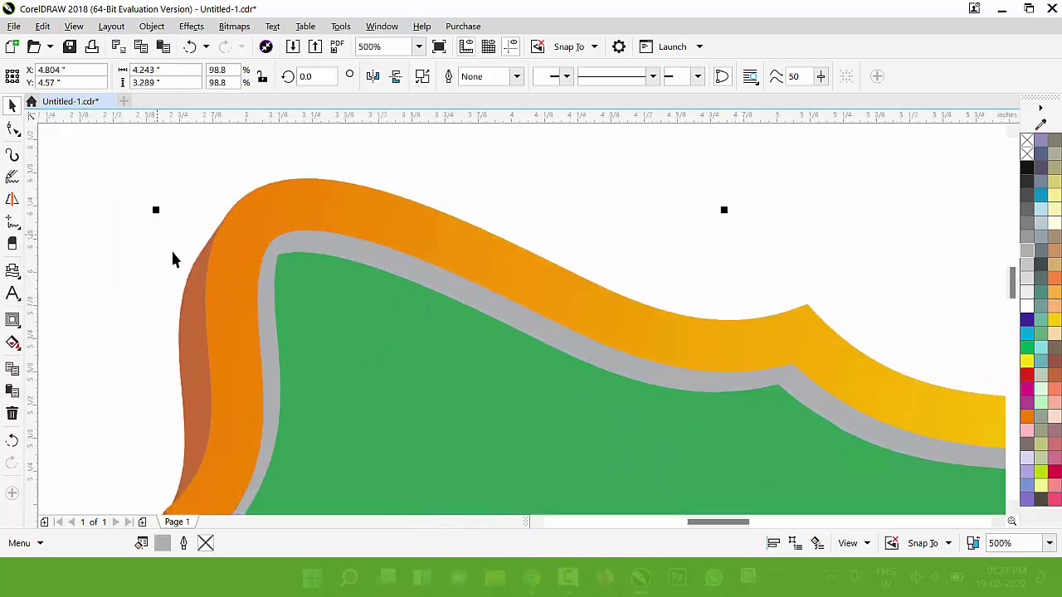
Set the grey inner band's transparency merge mode to Multiply so it shades the green panel
click(19, 327)
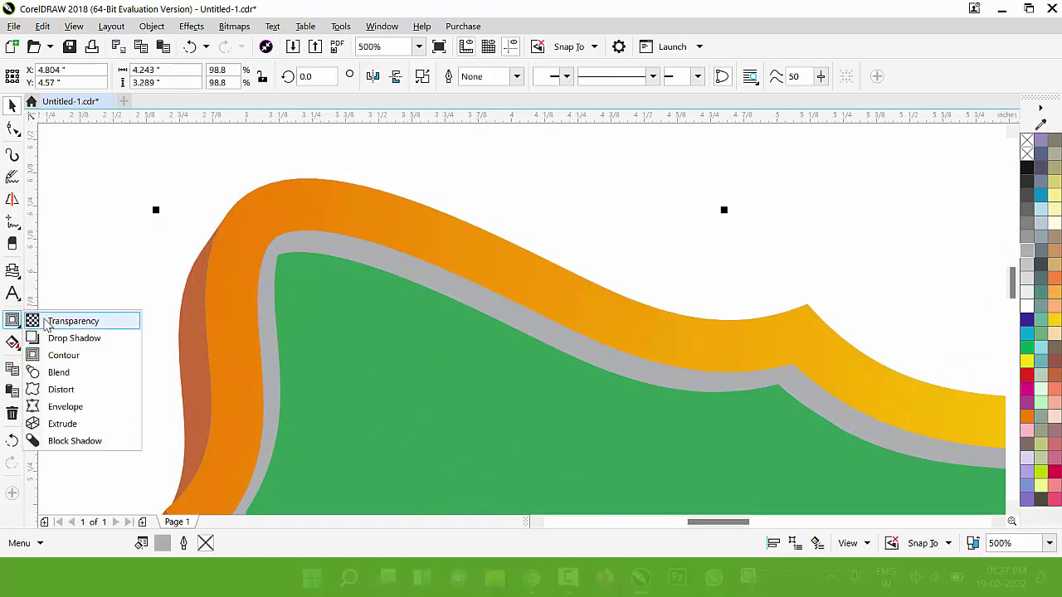
click(49, 322)
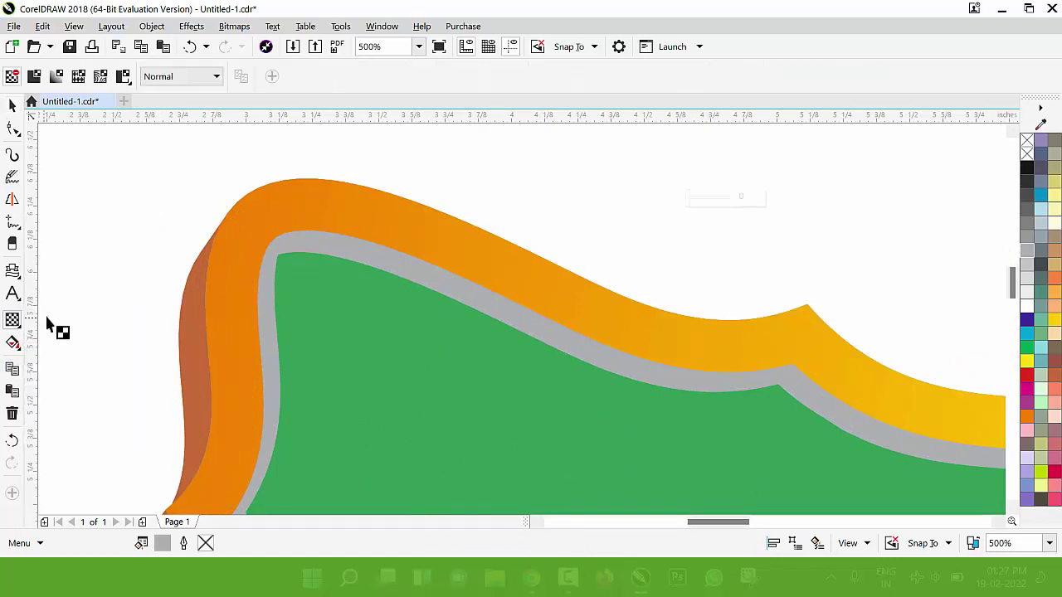
click(183, 80)
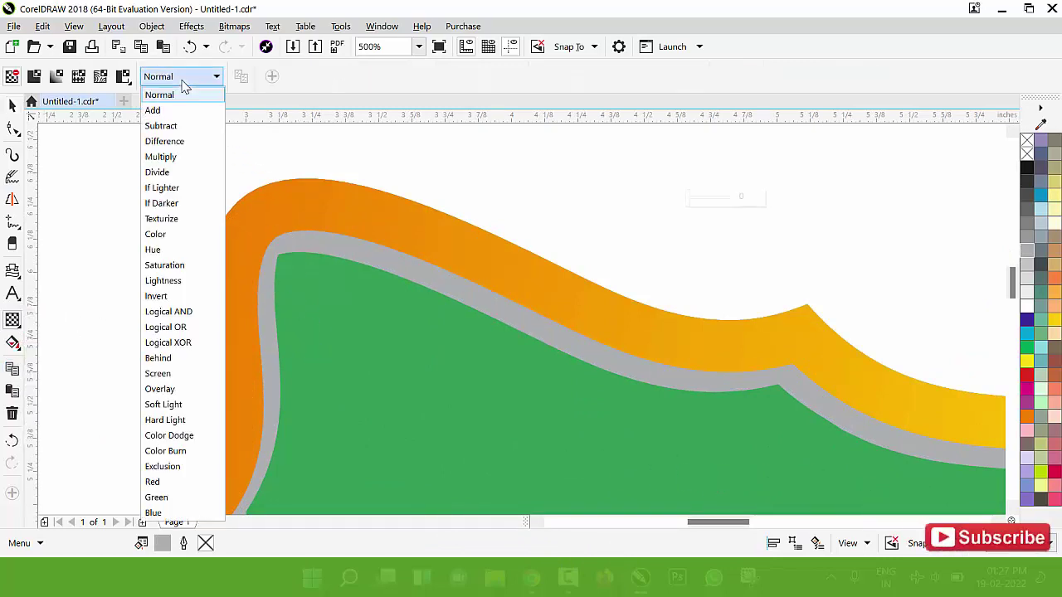
click(162, 157)
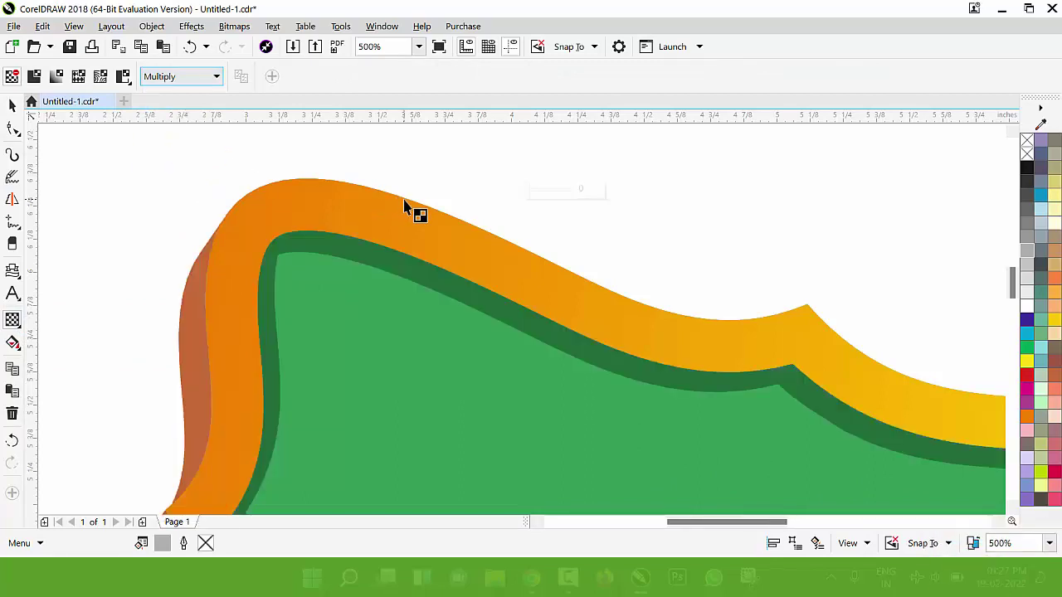
scroll(434, 287, down, 4)
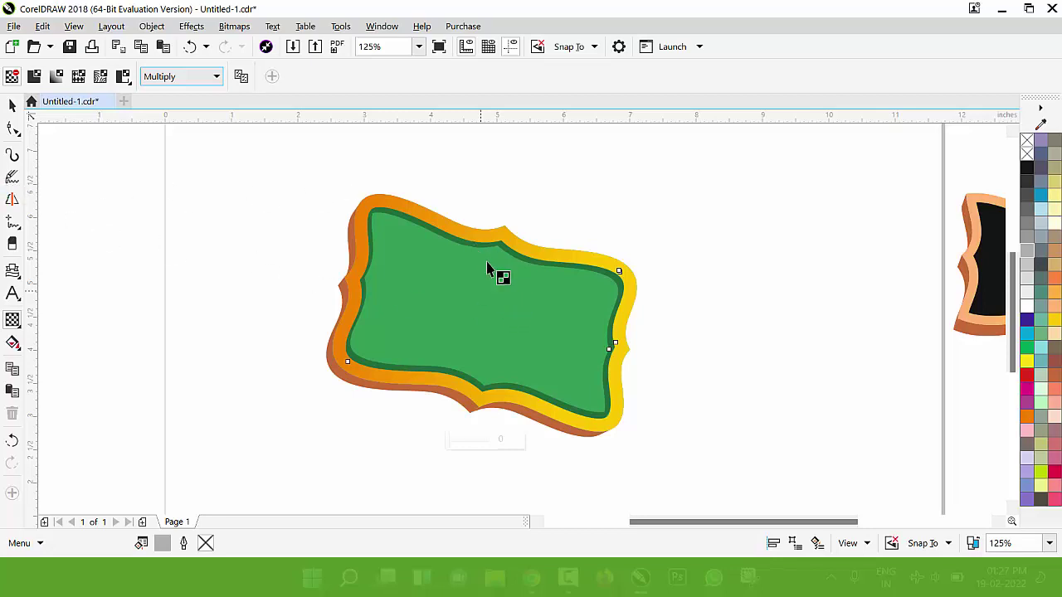
scroll(497, 270, up, 2)
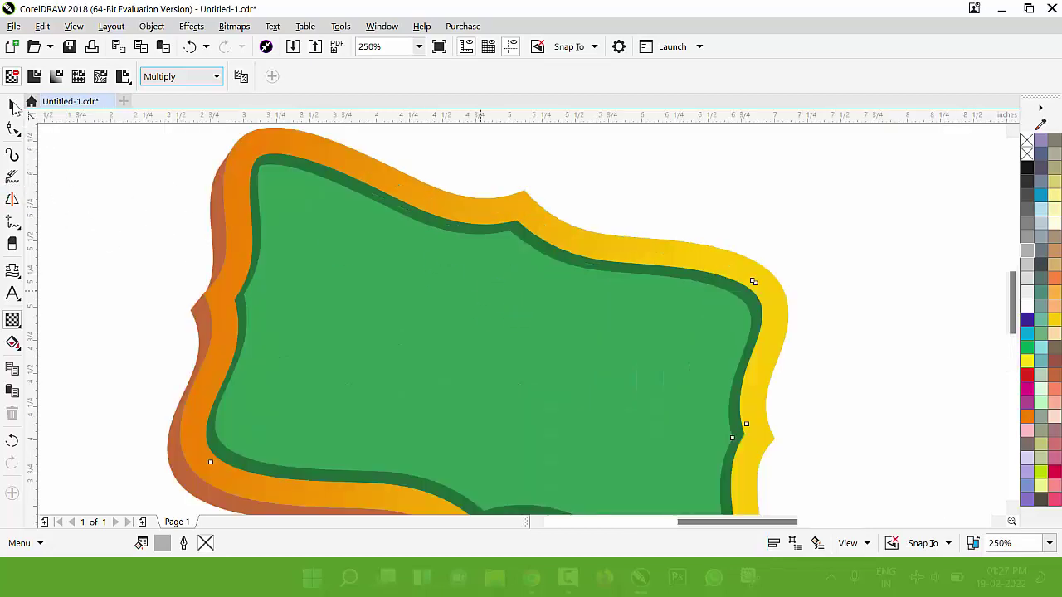
click(13, 106)
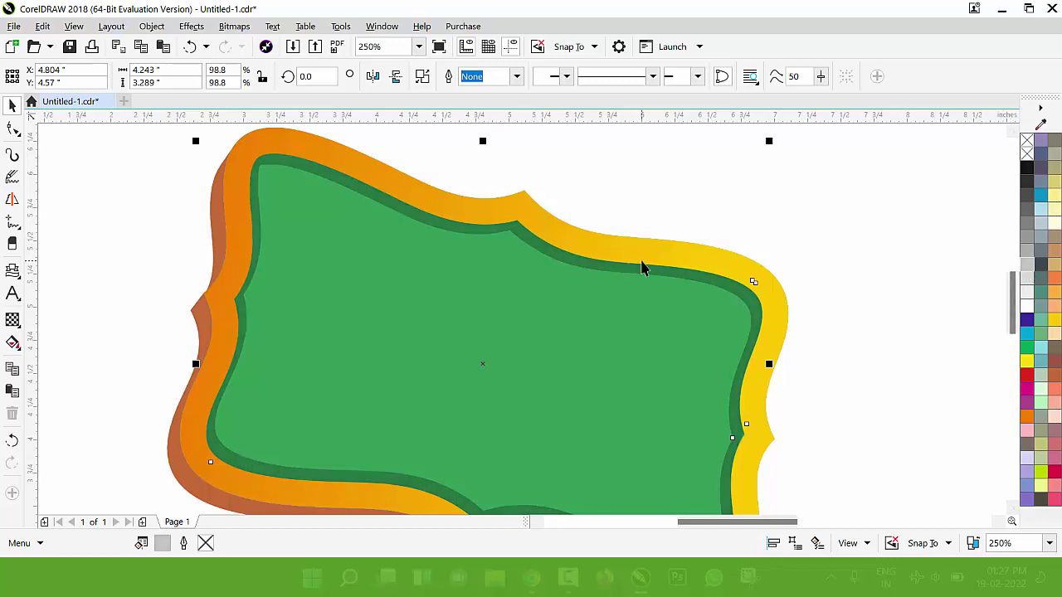
scroll(639, 265, down, 2)
Duplicate the finished frame to the right of the original and fill the copy's inner panel slate grey-blue
click(734, 465)
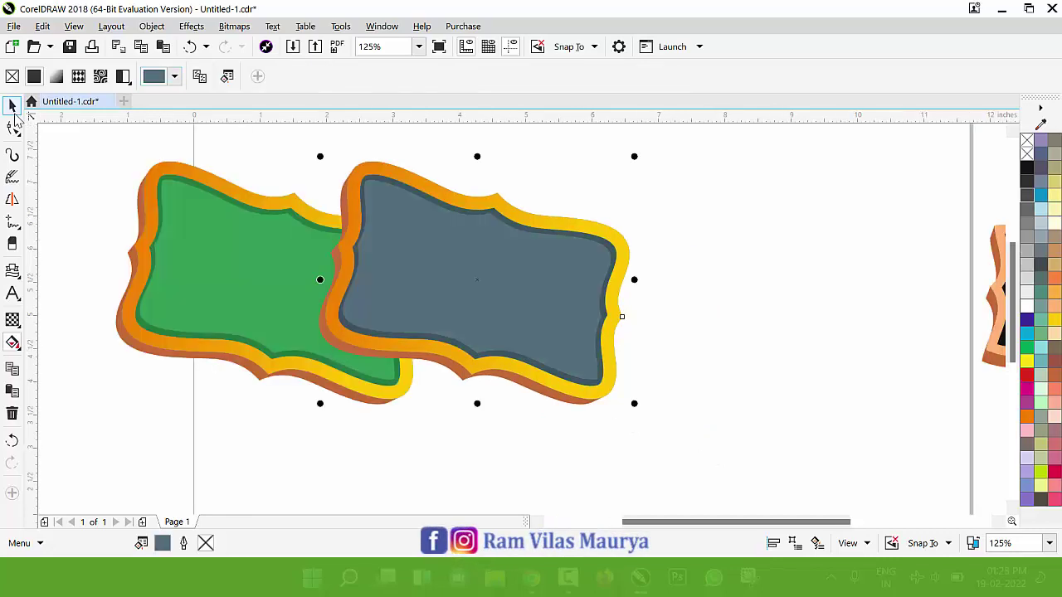
click(12, 105)
click(180, 161)
scroll(319, 214, down, 2)
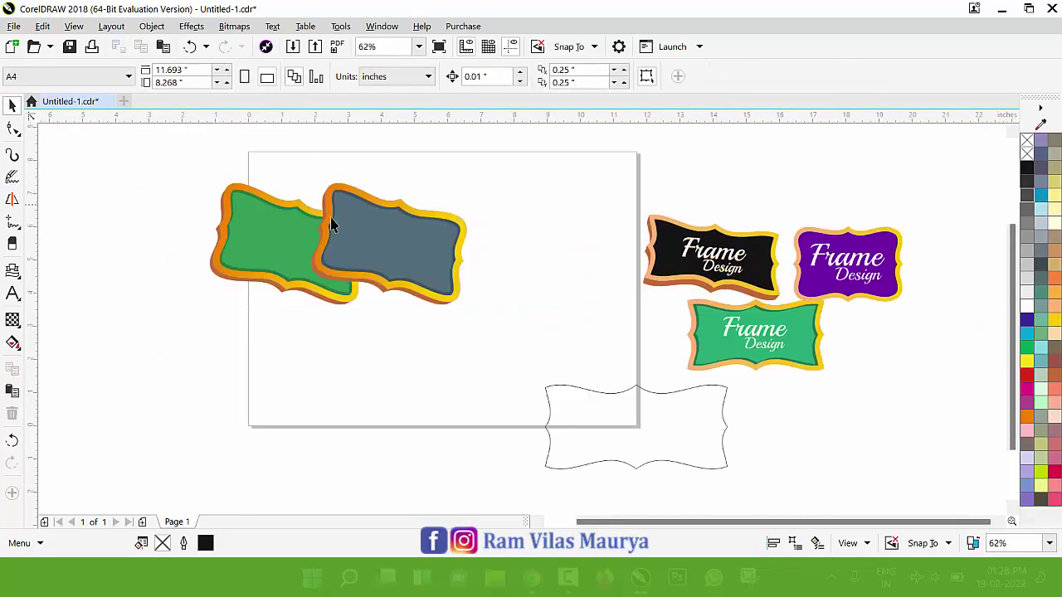
Move the wavy outline onto the page below the frames, scale it to about 4.998 by 2.393 inches and fill it purple
mouse_move(615, 400)
mouse_down()
mouse_move(448, 347)
mouse_move(426, 329)
mouse_up()
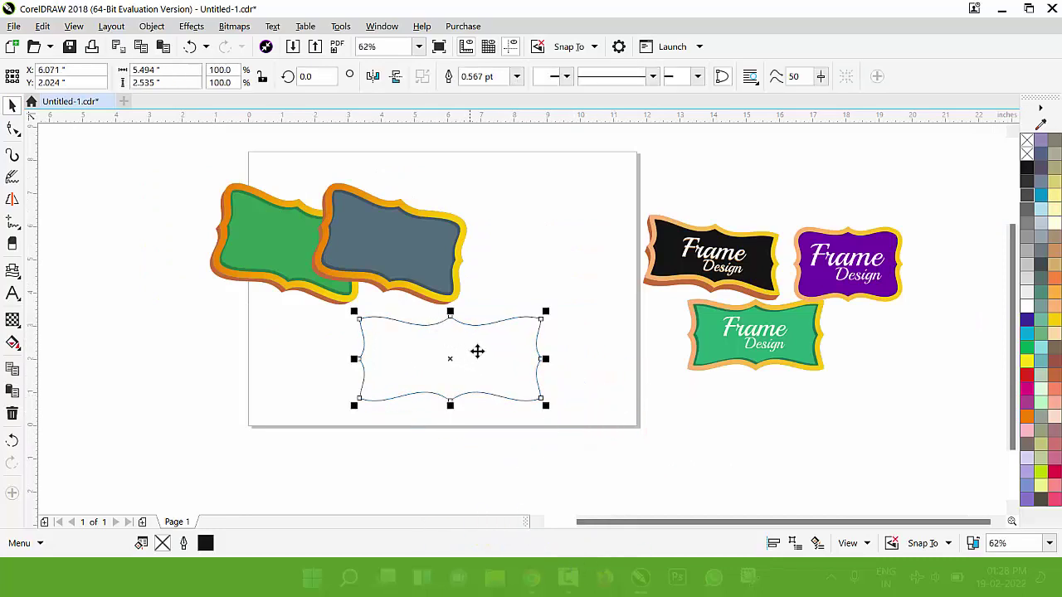
scroll(464, 363, up, 2)
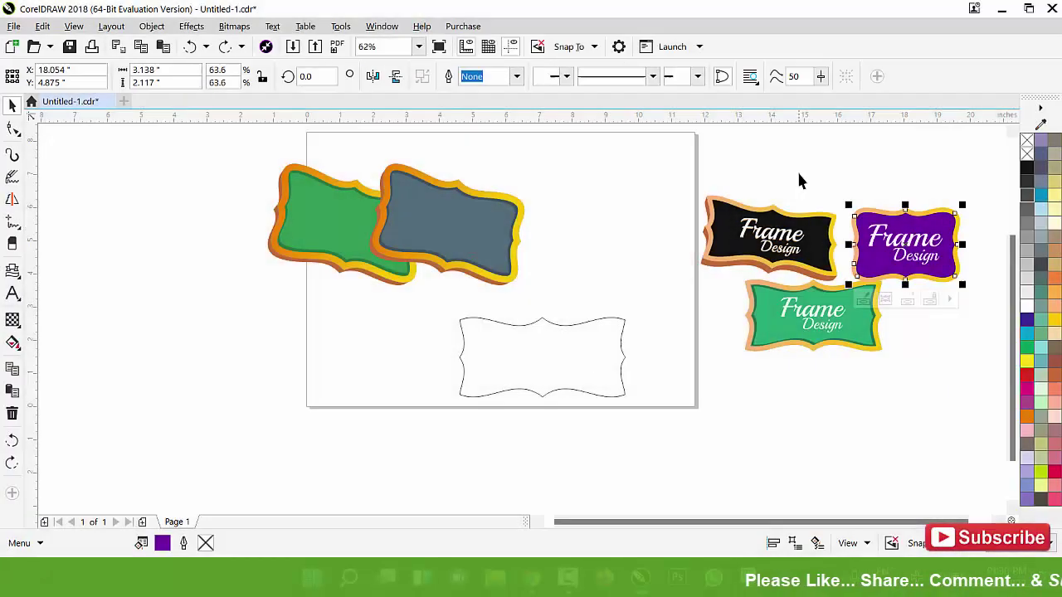
drag(830, 282, 583, 399)
click(530, 359)
scroll(531, 359, up, 2)
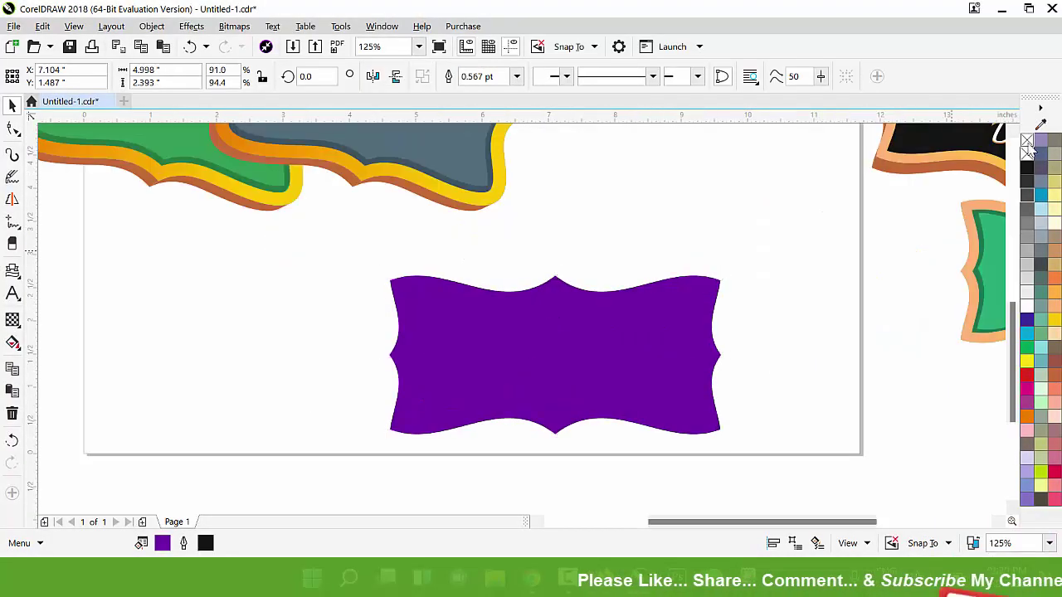
Add a one-step inside contour with an offset of about 0.205 inches to the purple wavy shape and separate it into band and panel
click(11, 363)
drag(391, 355, 404, 325)
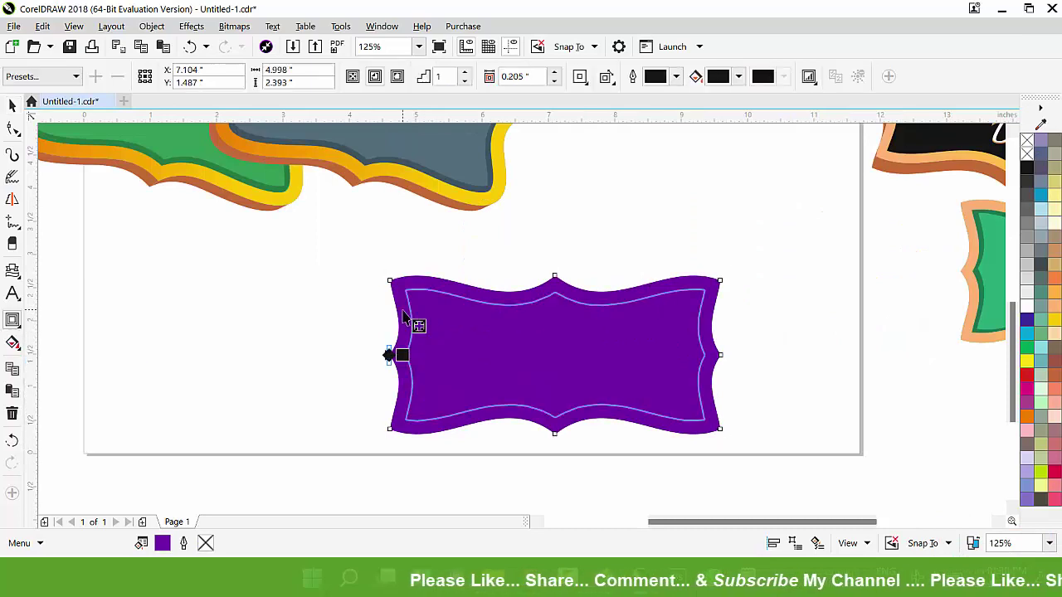
key(space)
click(405, 173)
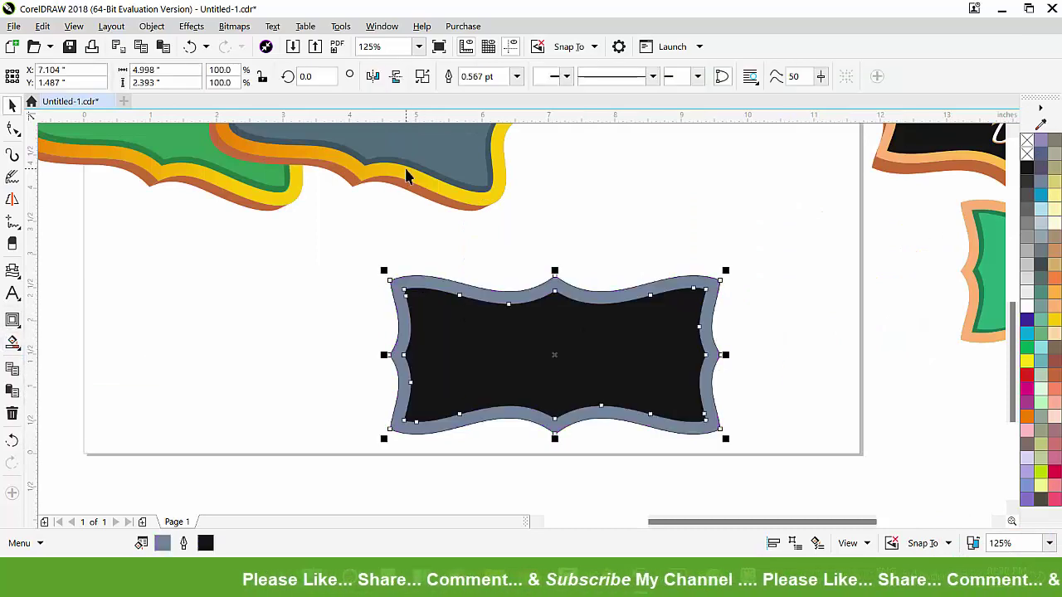
Fill the outer band around the inner panel with a linear gradient from tan brown to light orange
click(1055, 402)
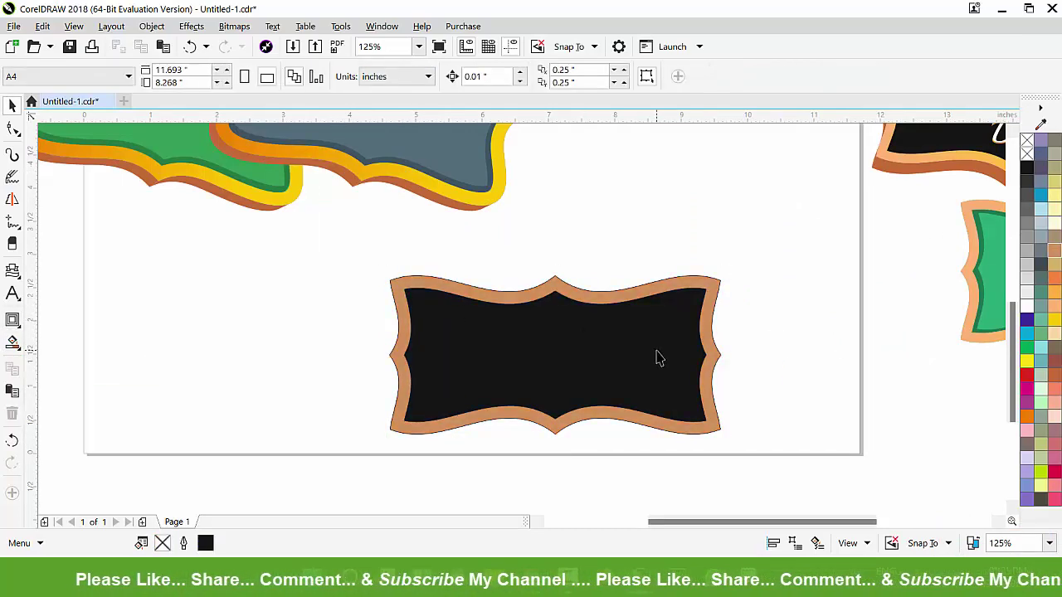
key(g)
click(715, 377)
key(space)
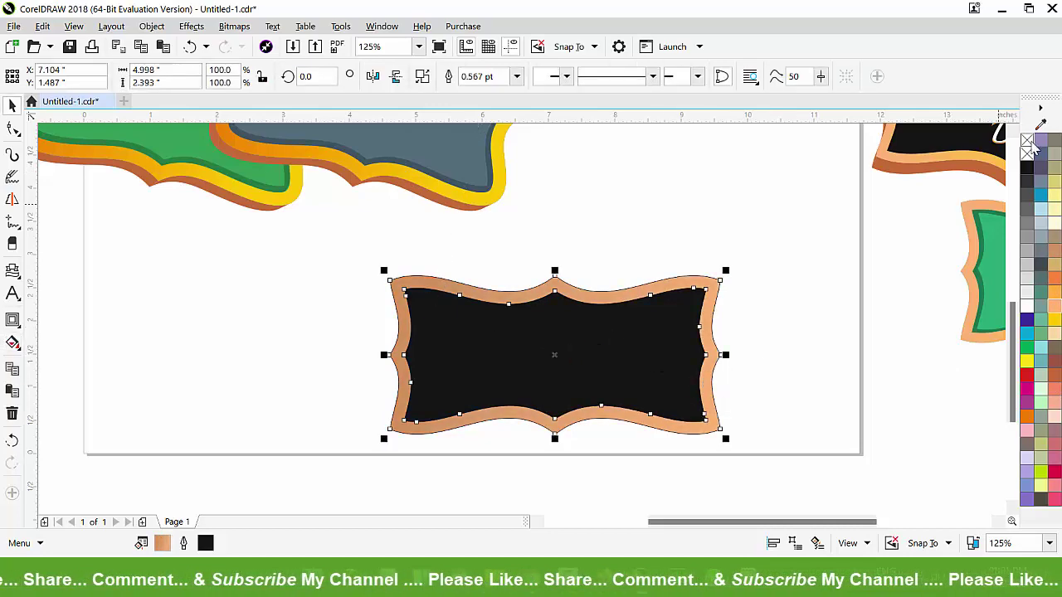
Examine the green, black and purple 3D frames on the page alongside the lettered sample designs beside it
scroll(609, 327, up, 3)
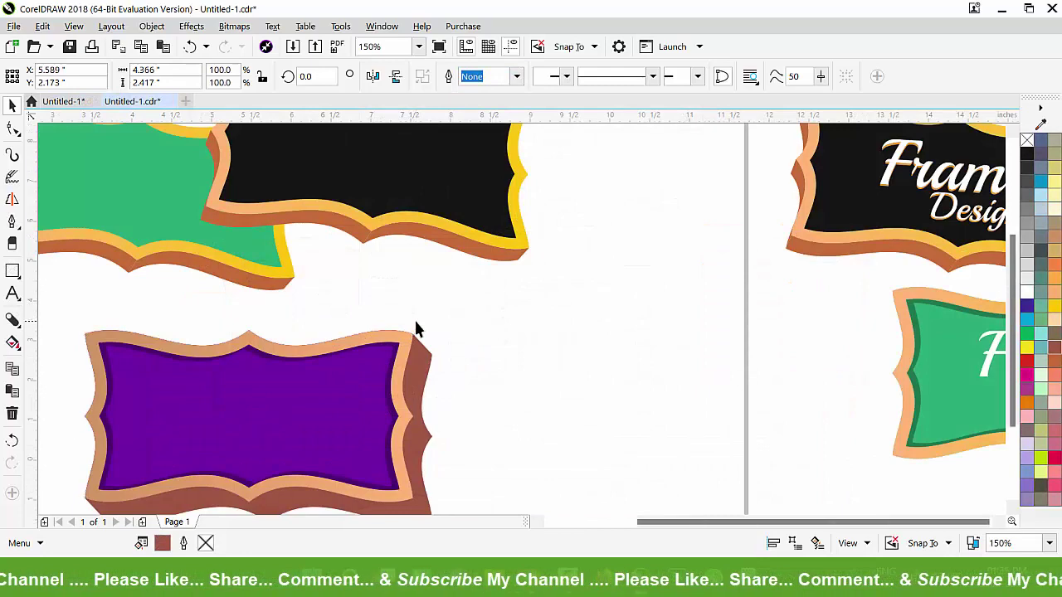
scroll(415, 326, down, 3)
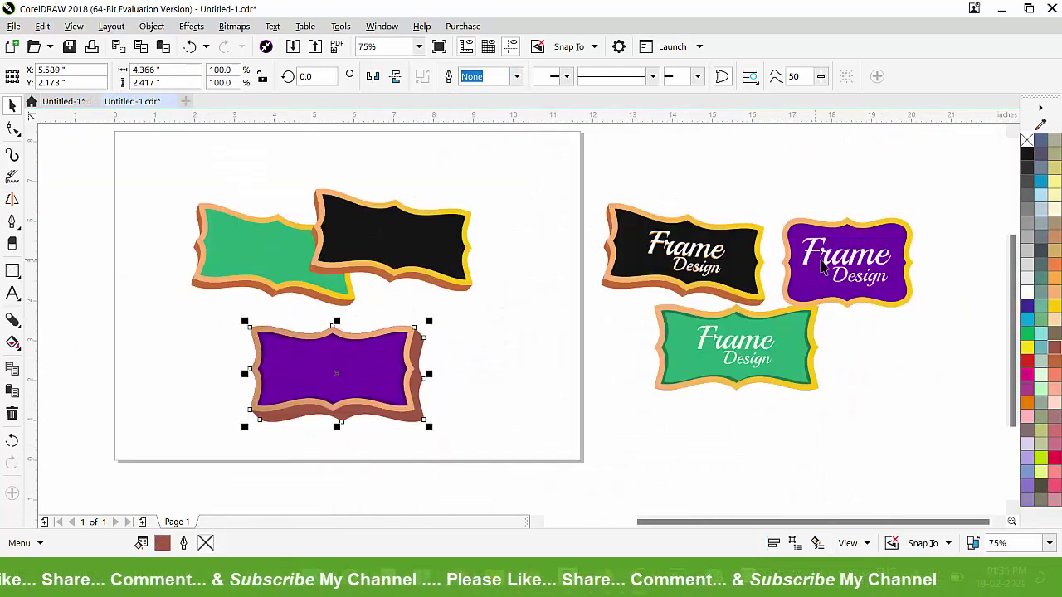
scroll(824, 267, up, 5)
scroll(571, 262, down, 3)
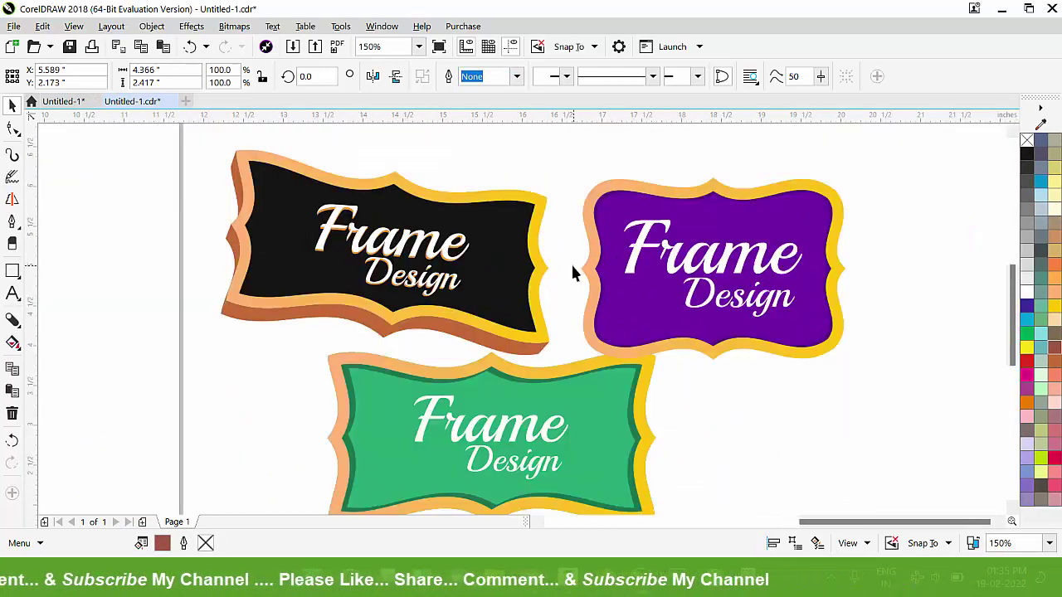
scroll(575, 267, down, 6)
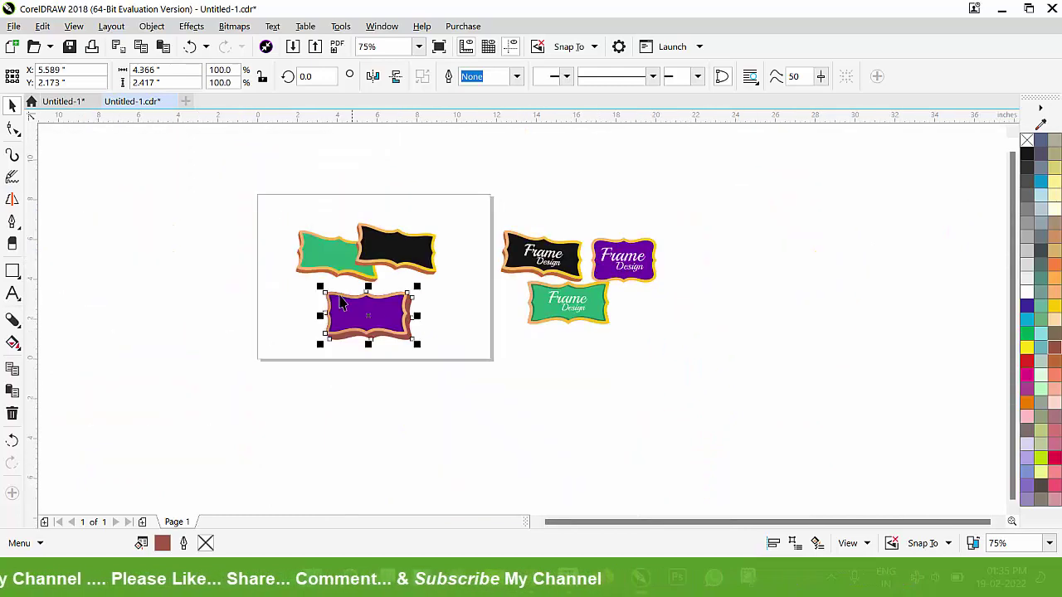
scroll(429, 277, up, 6)
scroll(490, 282, down, 3)
scroll(489, 282, down, 3)
click(493, 311)
scroll(490, 315, up, 5)
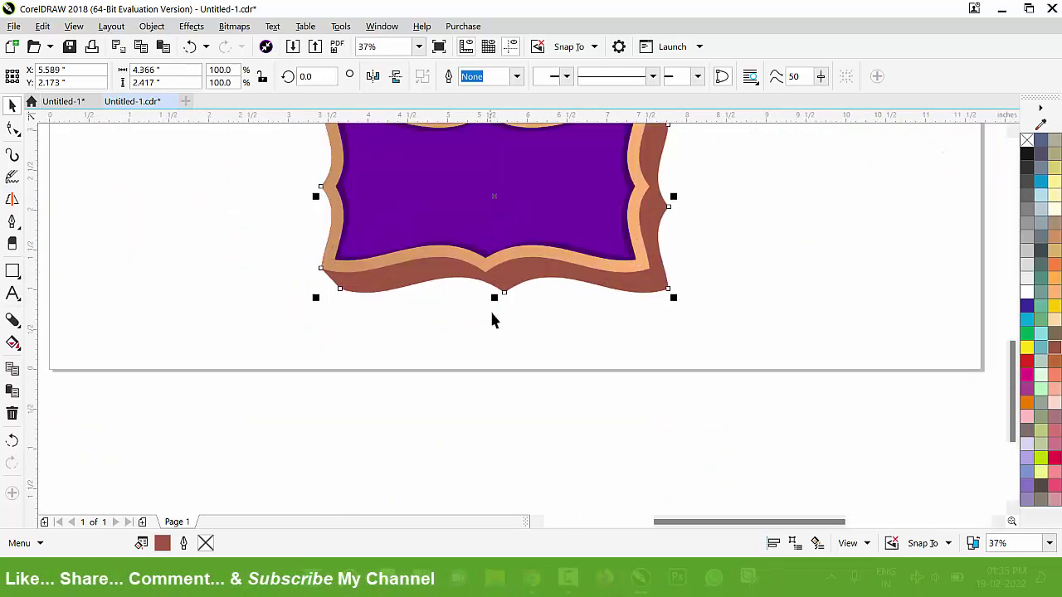